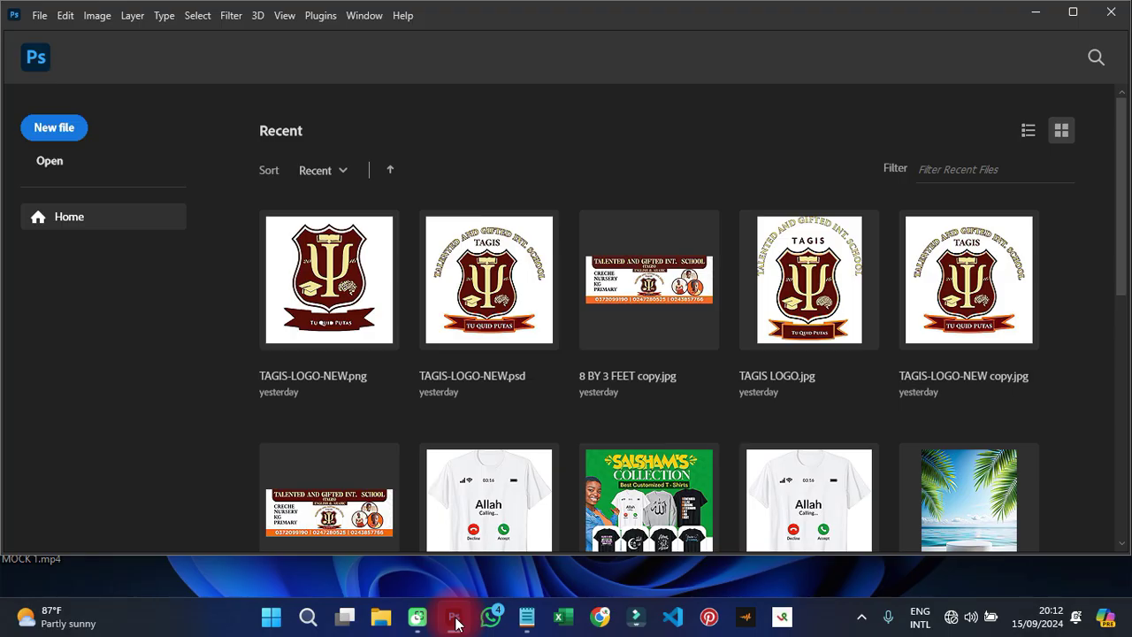
- Open the sweatshirt image Premium Photo.jpg from the T SHIRT MOCK UP folder
click(56, 165)
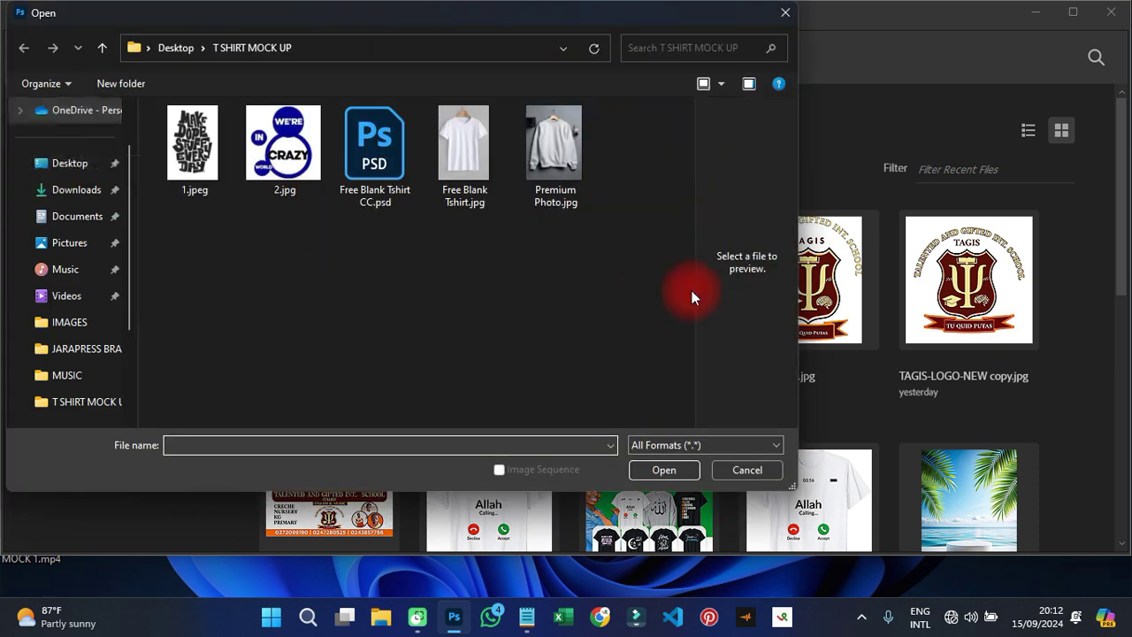
double_click(556, 140)
- Inspect the blank sweatshirt photo up close and as a whole
scroll(414, 283, up, 3)
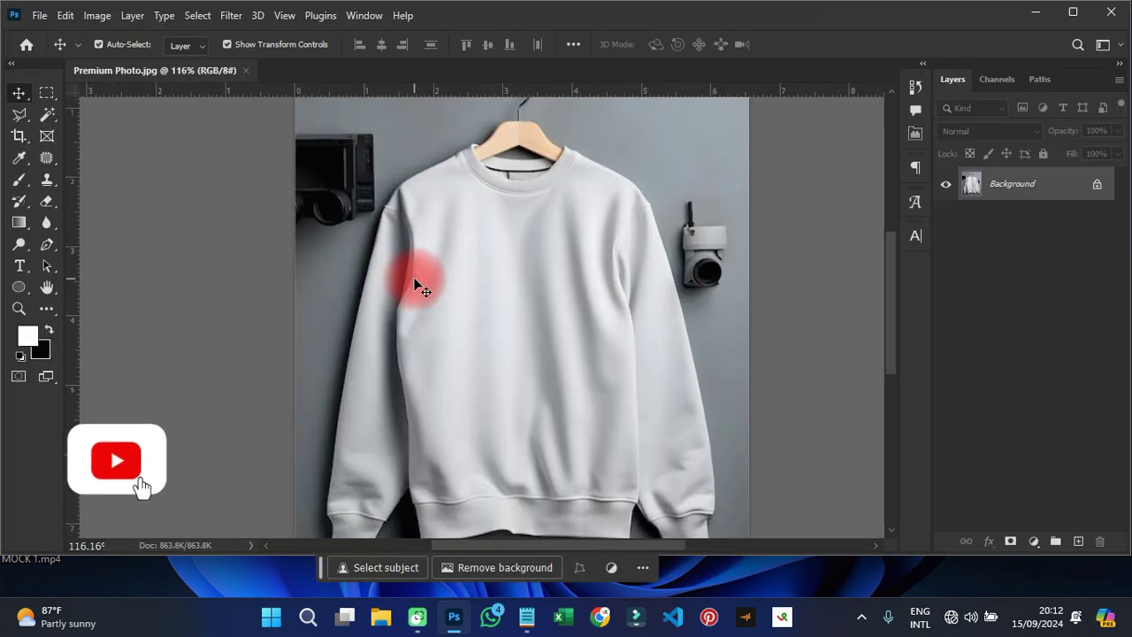
scroll(569, 245, down, 3)
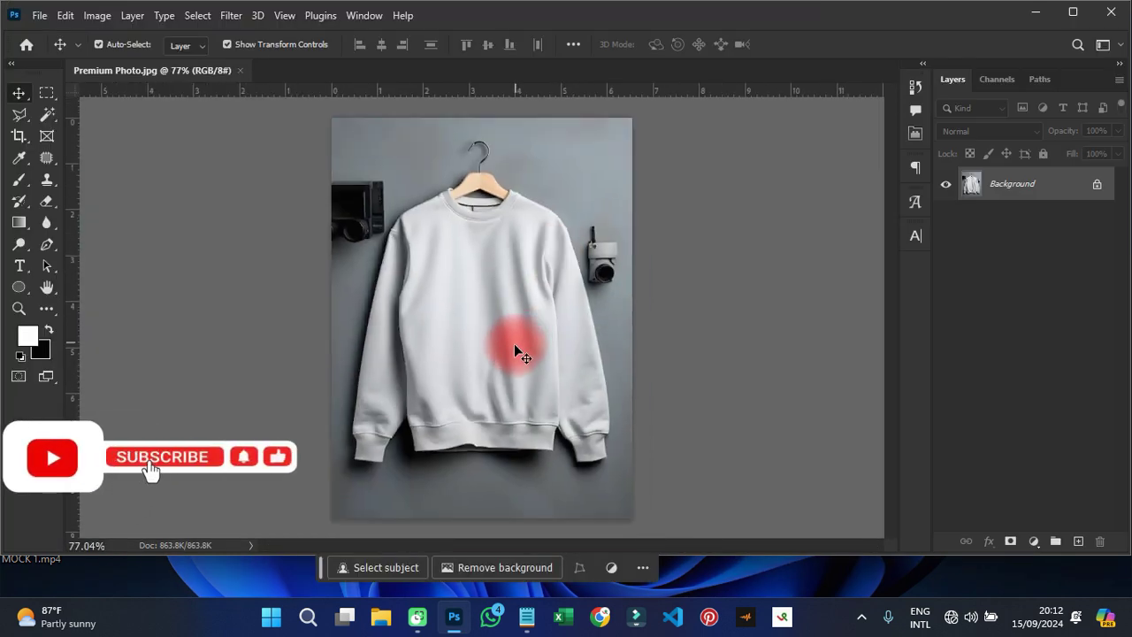
scroll(447, 319, up, 2)
scroll(447, 319, down, 3)
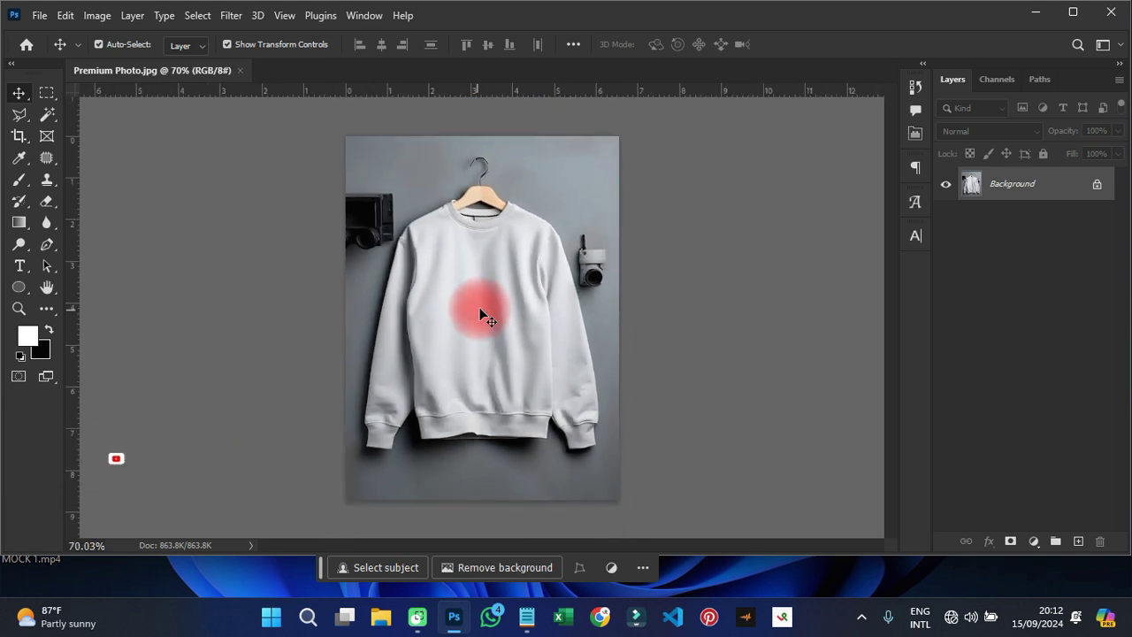
scroll(479, 312, up, 1)
scroll(480, 309, up, 1)
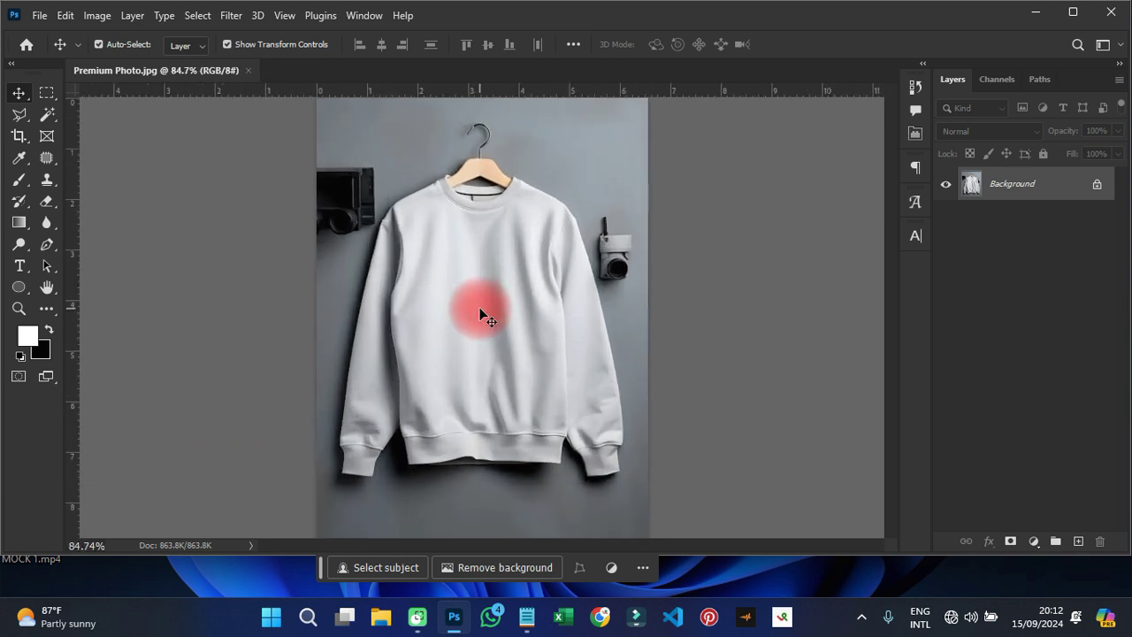
scroll(479, 310, up, 1)
scroll(479, 310, down, 2)
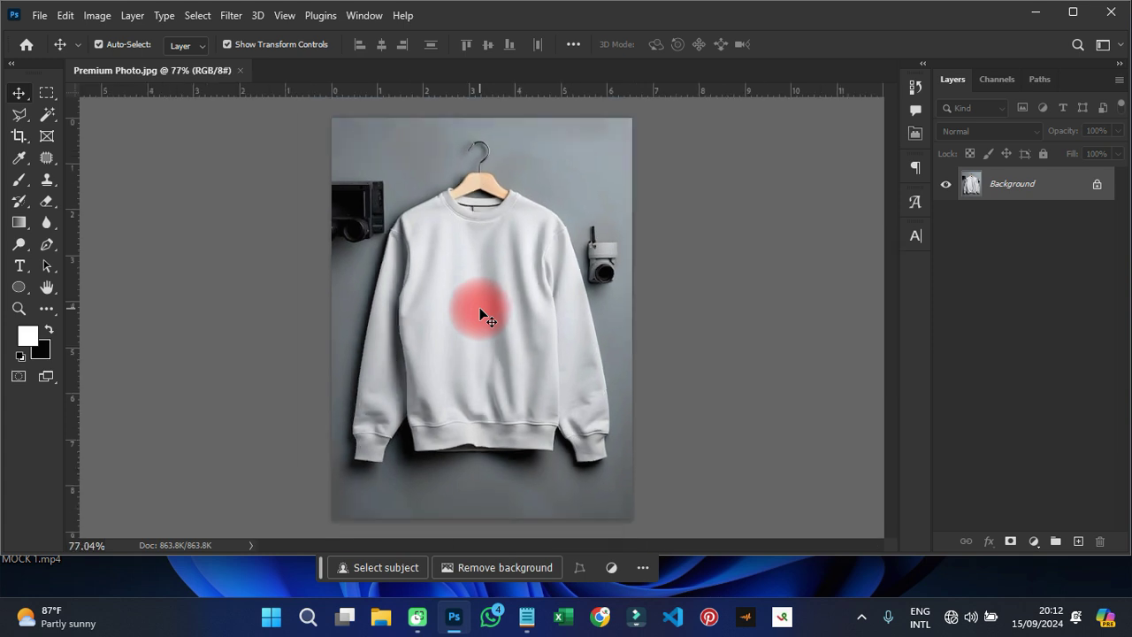
scroll(495, 299, down, 2)
scroll(499, 318, up, 2)
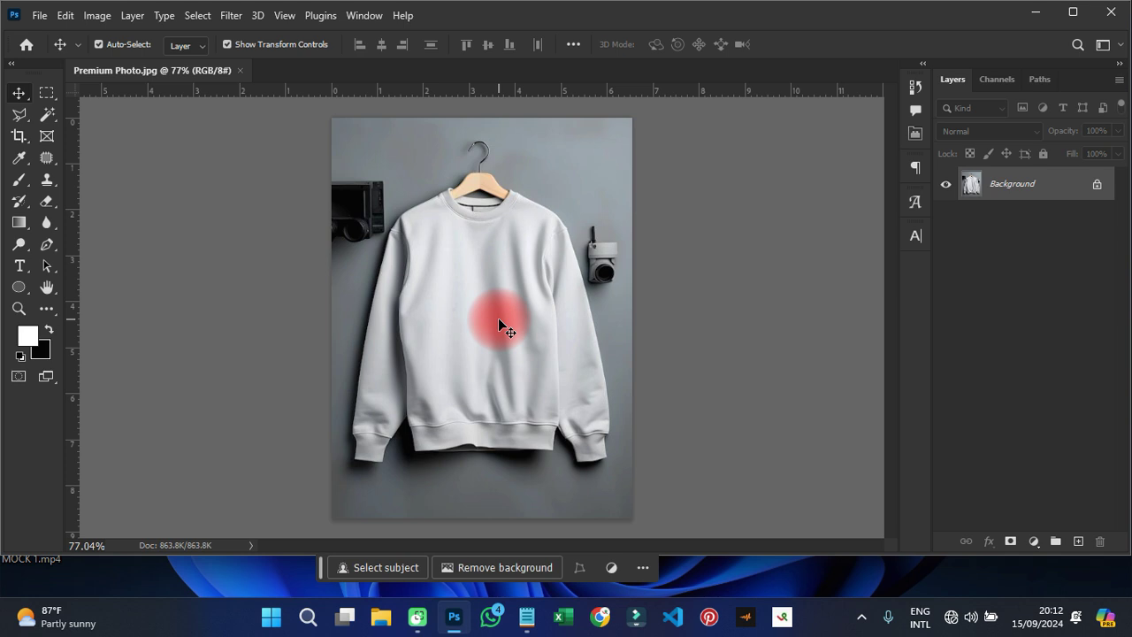
- Duplicate the background layer and apply a Gaussian Blur with a 4.0 pixel radius to the copy
key(ctrl+j)
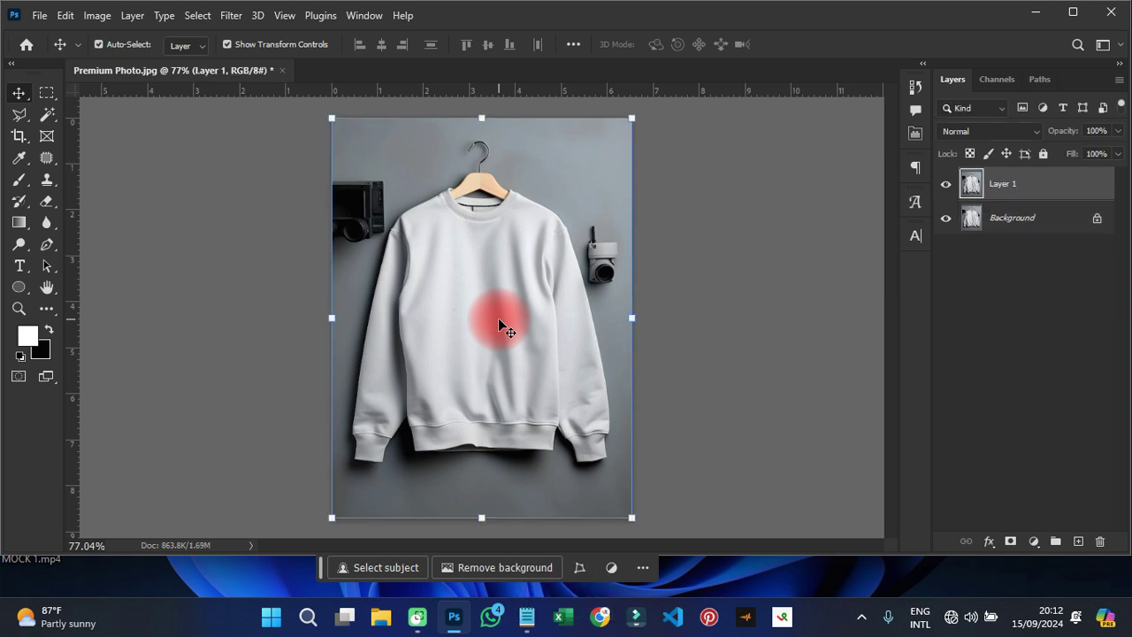
click(242, 19)
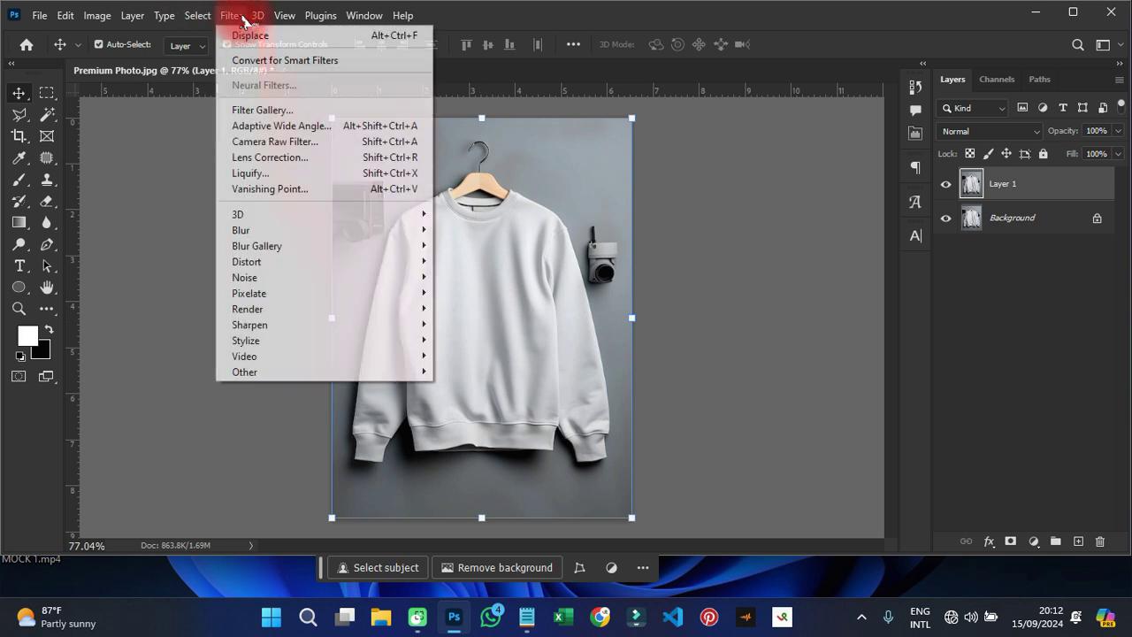
mouse_move(252, 228)
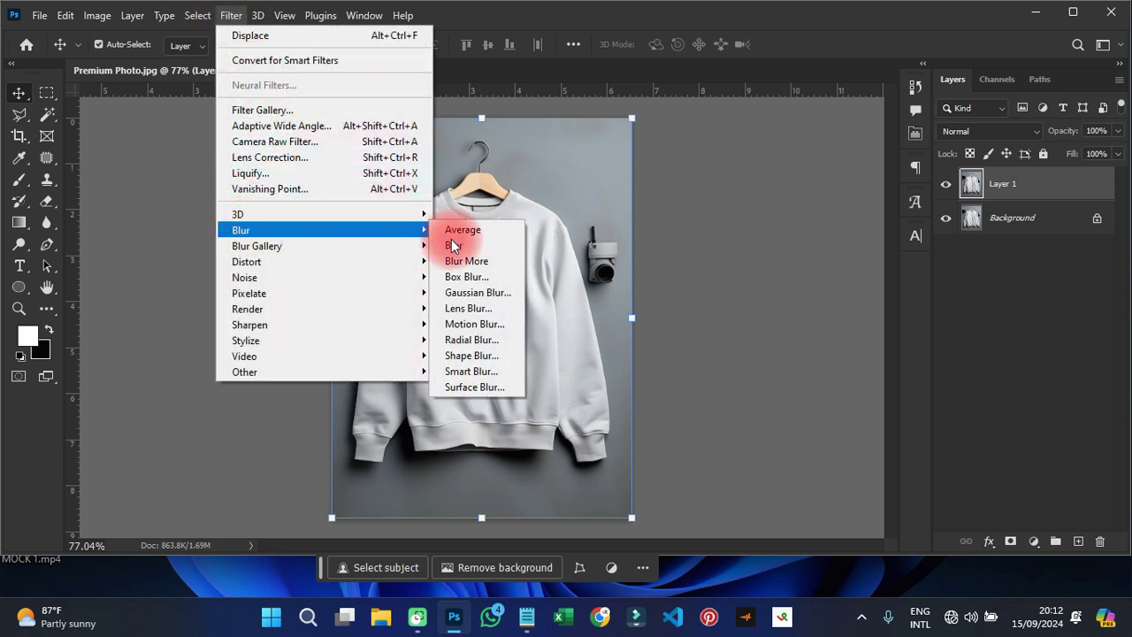
click(477, 292)
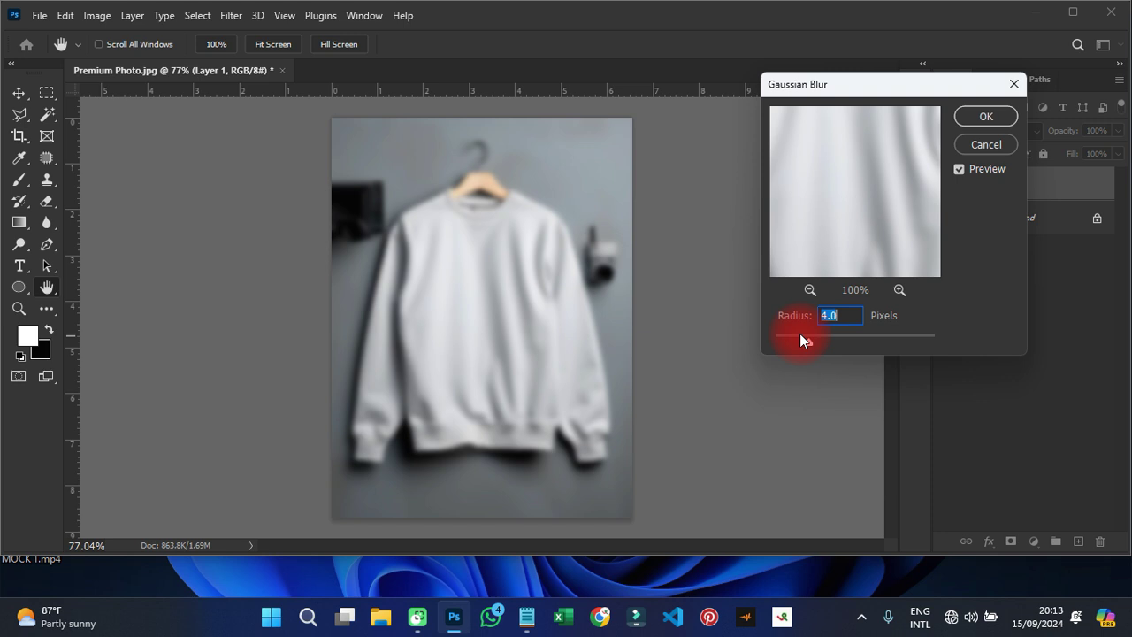
click(985, 119)
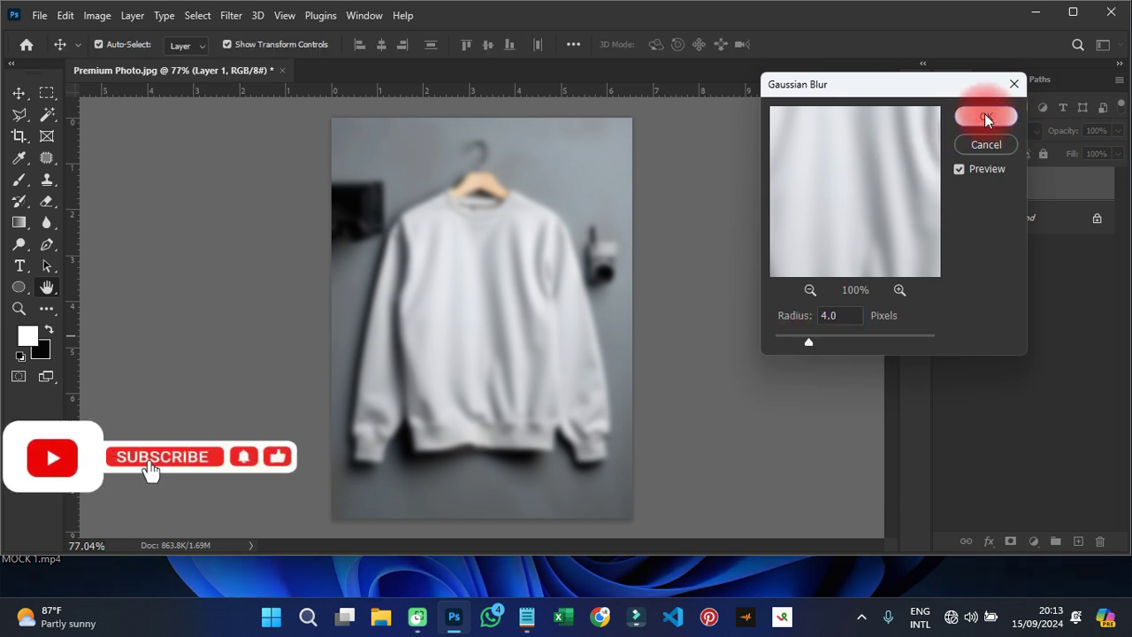
- Save a copy of the blurred document in Photoshop format as Premium Photo CC.psd in the T SHIRT MOCK UP folder
click(39, 16)
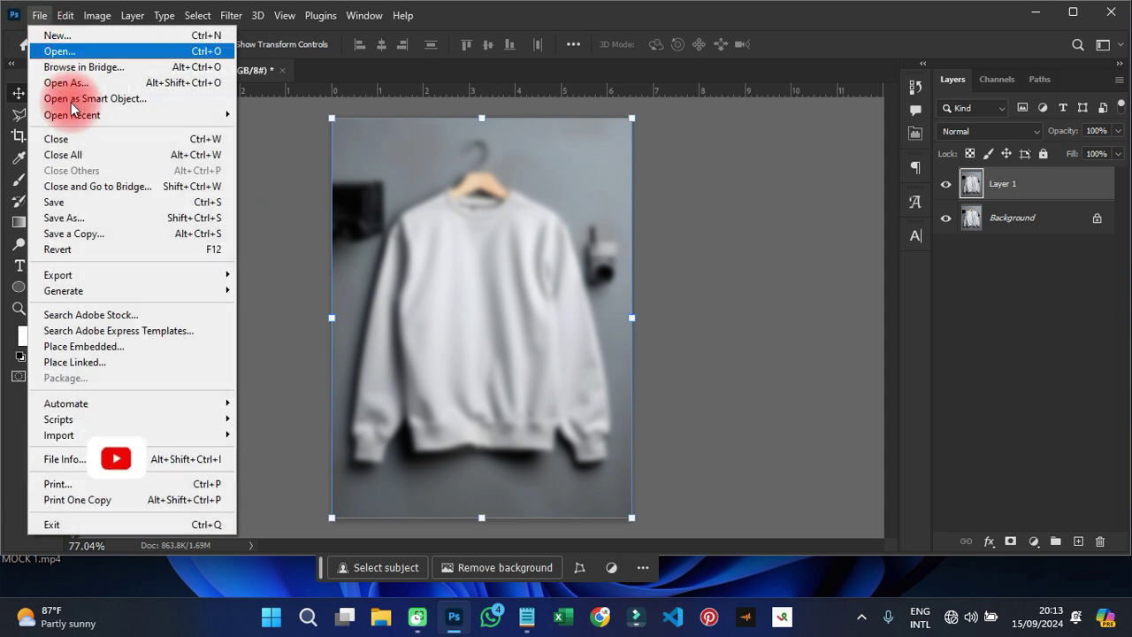
click(98, 236)
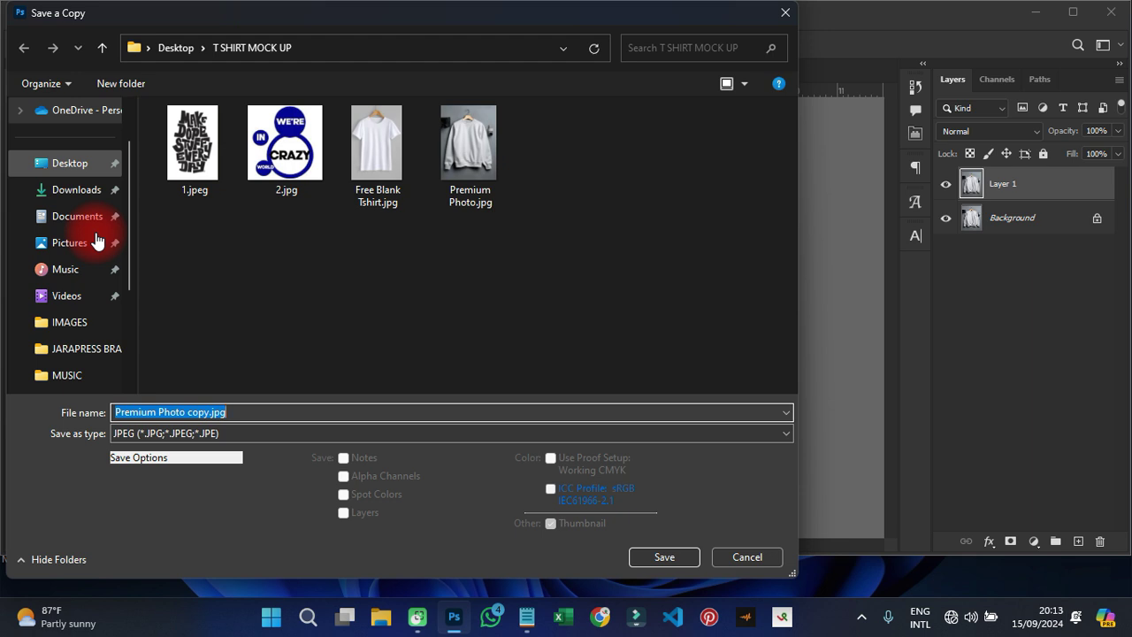
double_click(251, 407)
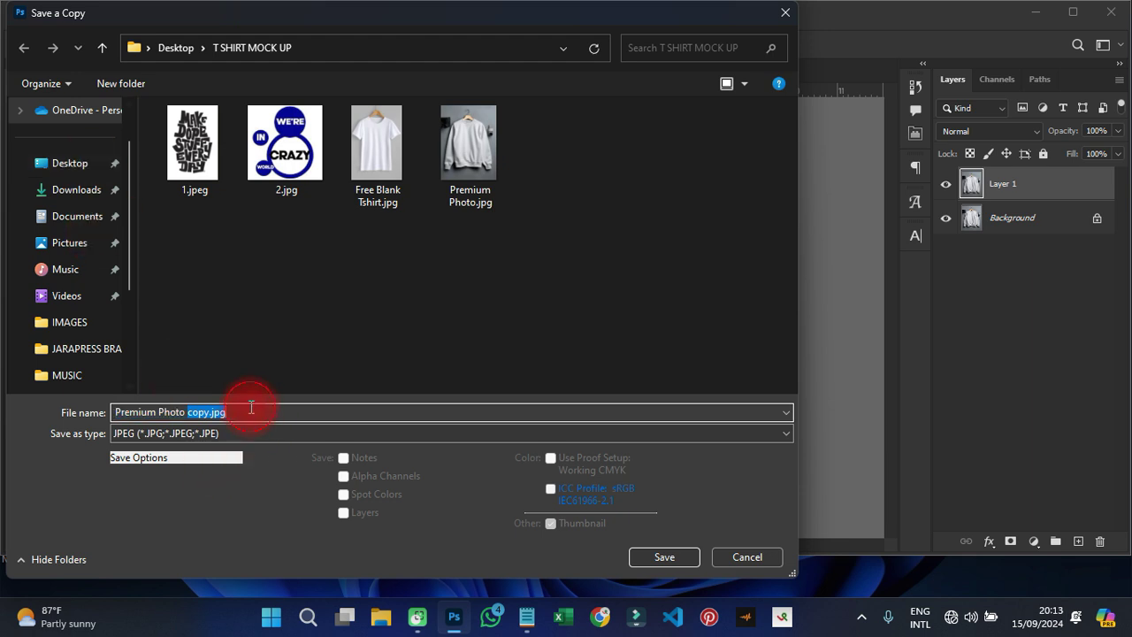
text(CC)
click(246, 435)
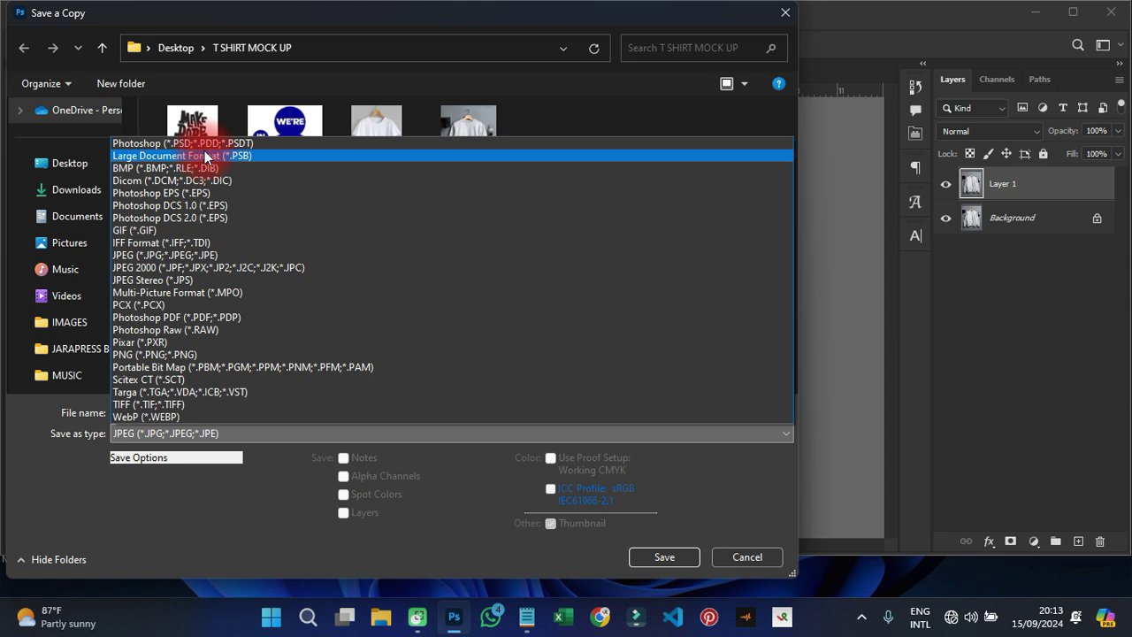
click(205, 144)
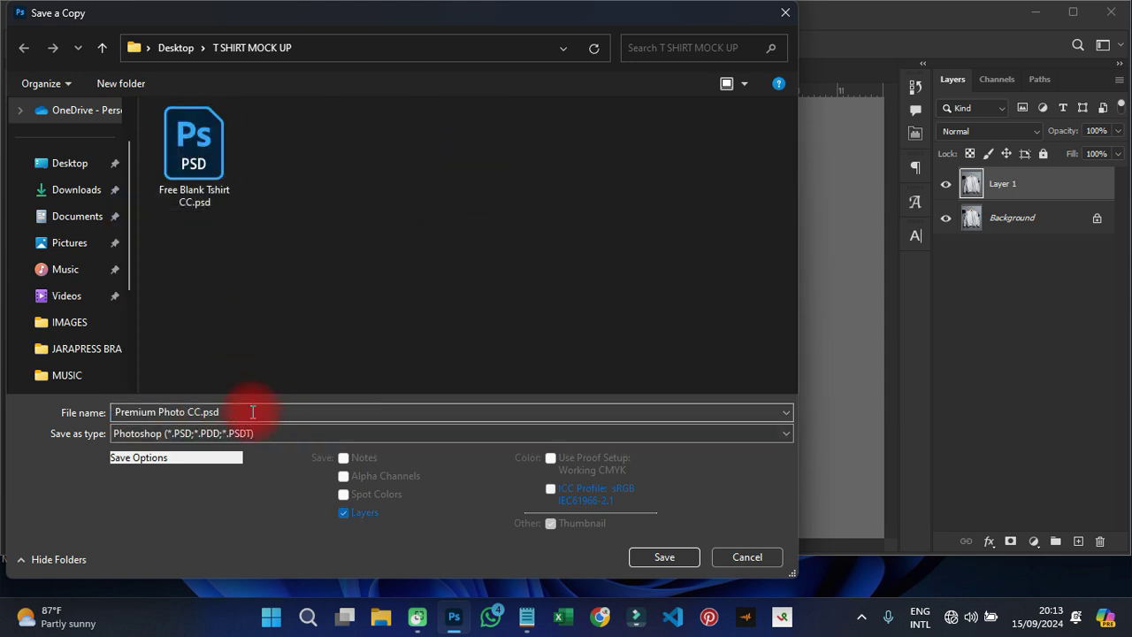
click(649, 556)
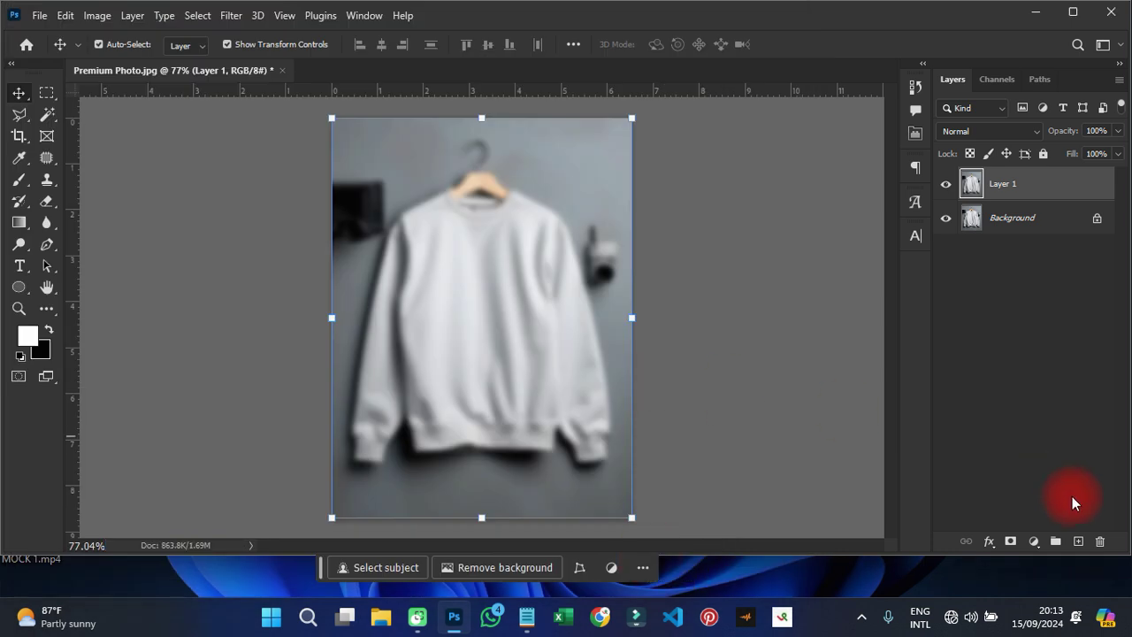
- Delete the blurred duplicate layer, keeping only the original background
key(ctrl+h)
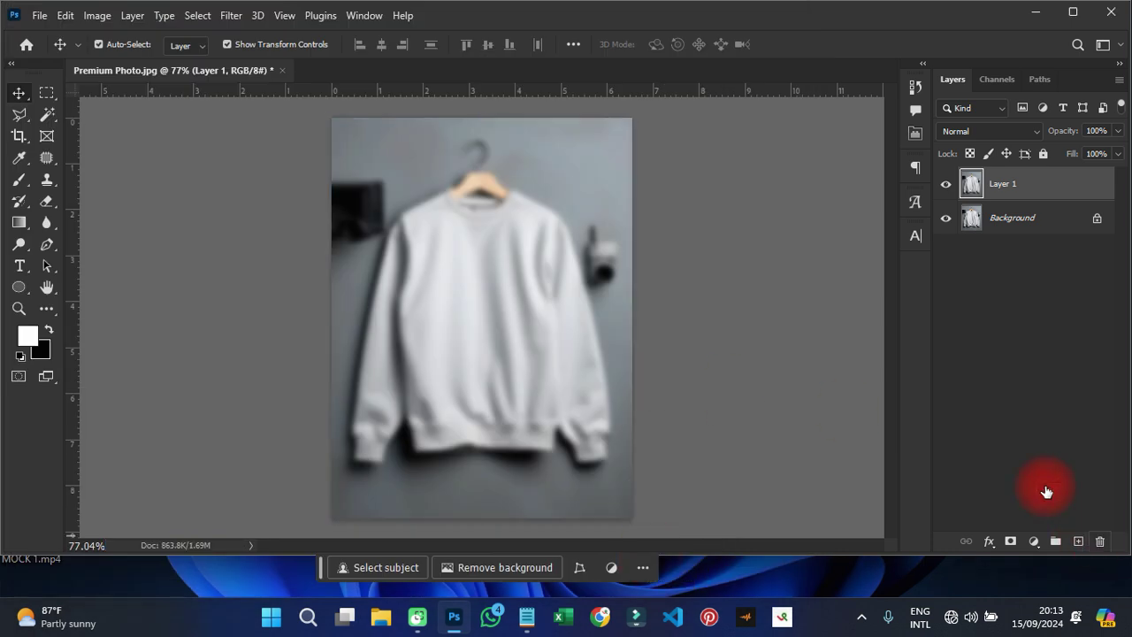
key(Delete)
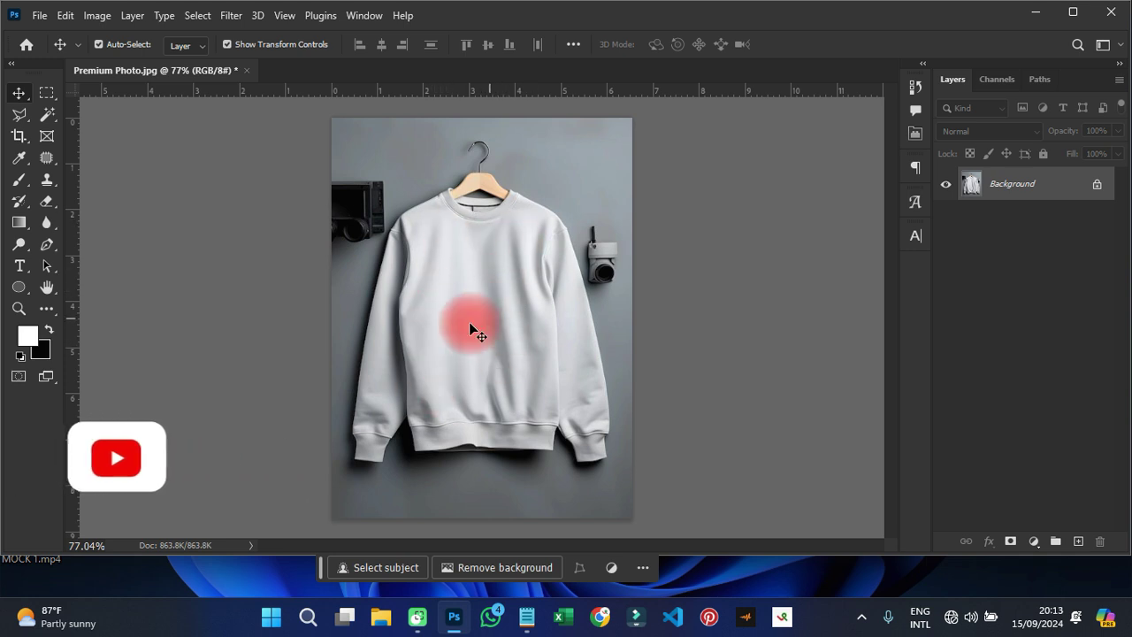
- Place the design 2.jpg as a linked file and position it centred over the front of the sweatshirt
click(40, 17)
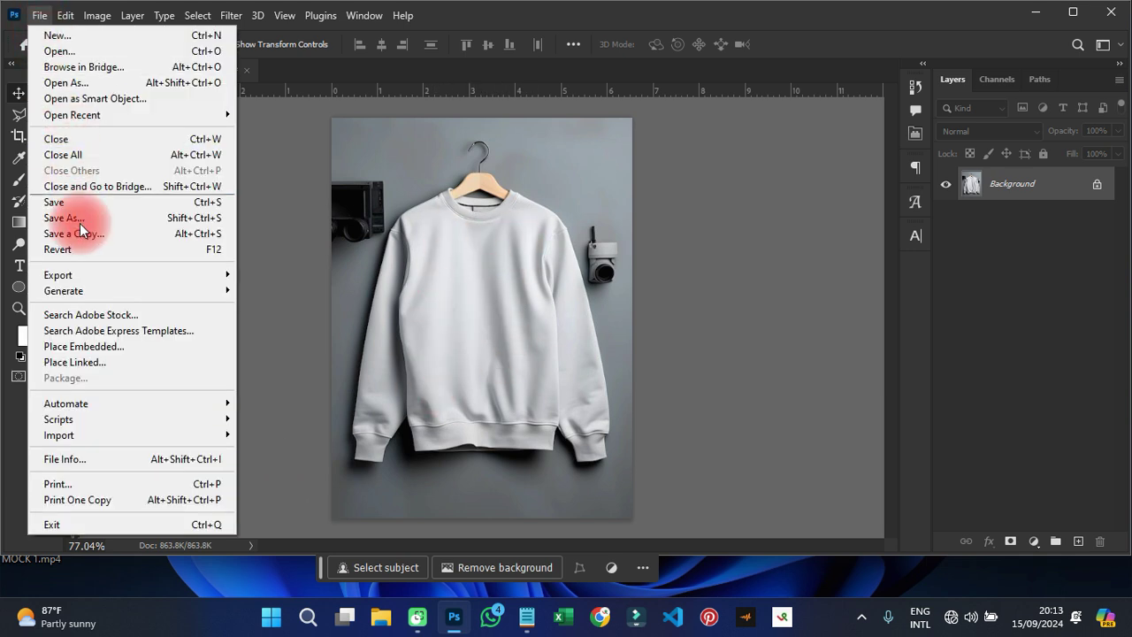
click(89, 363)
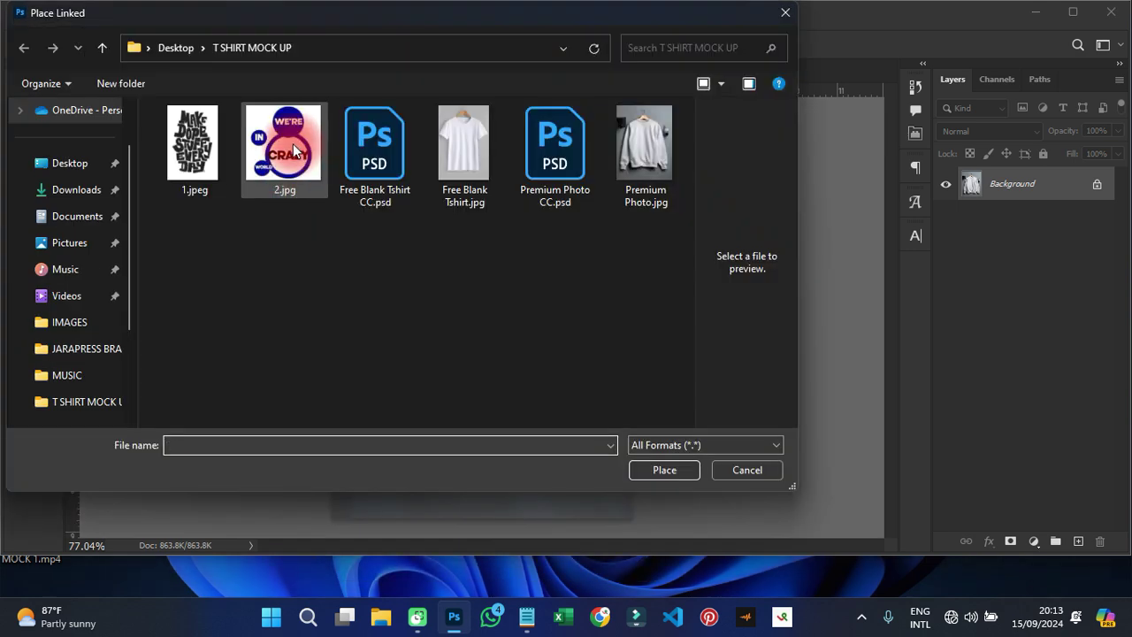
click(294, 150)
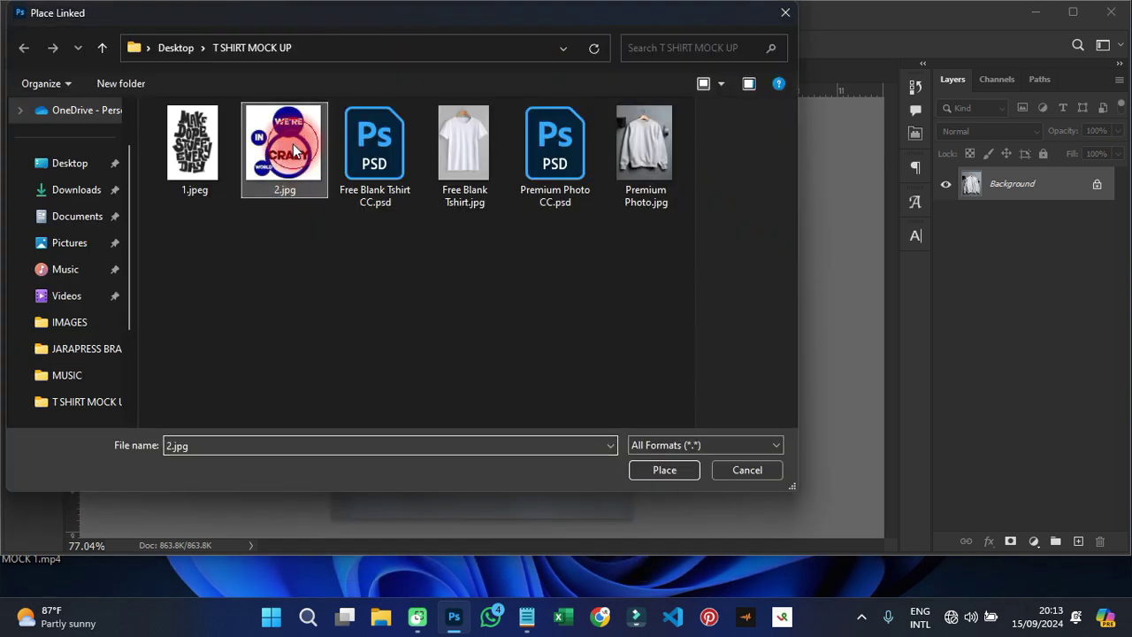
double_click(280, 154)
drag(479, 155, 503, 311)
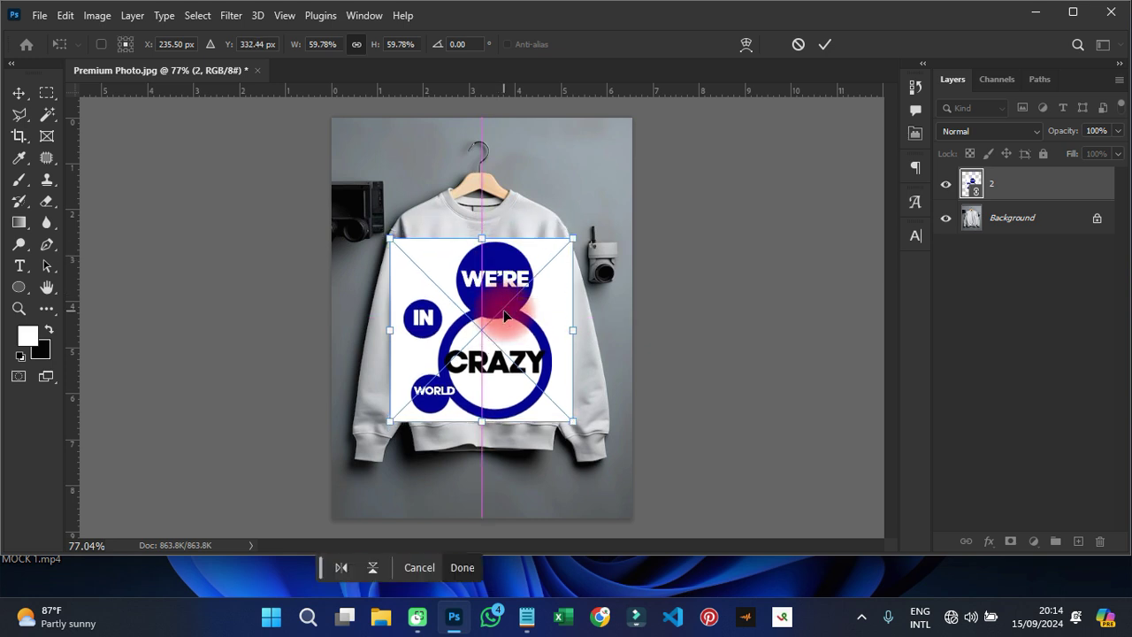
click(824, 46)
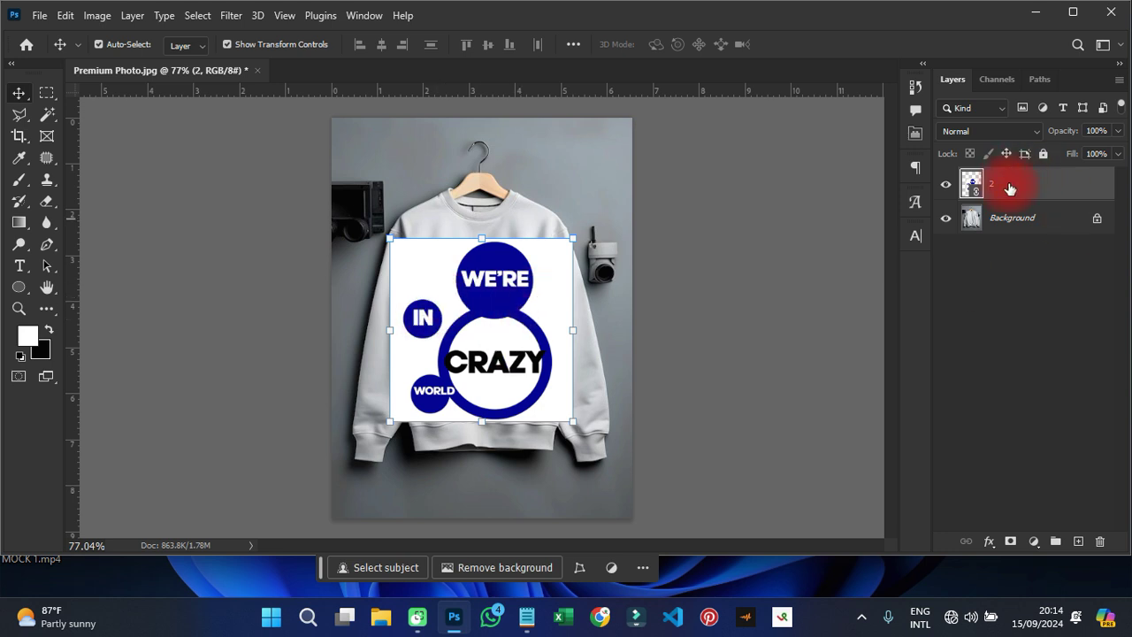
- Rasterize the placed design layer and set its blend mode to Multiply
right_click(1026, 185)
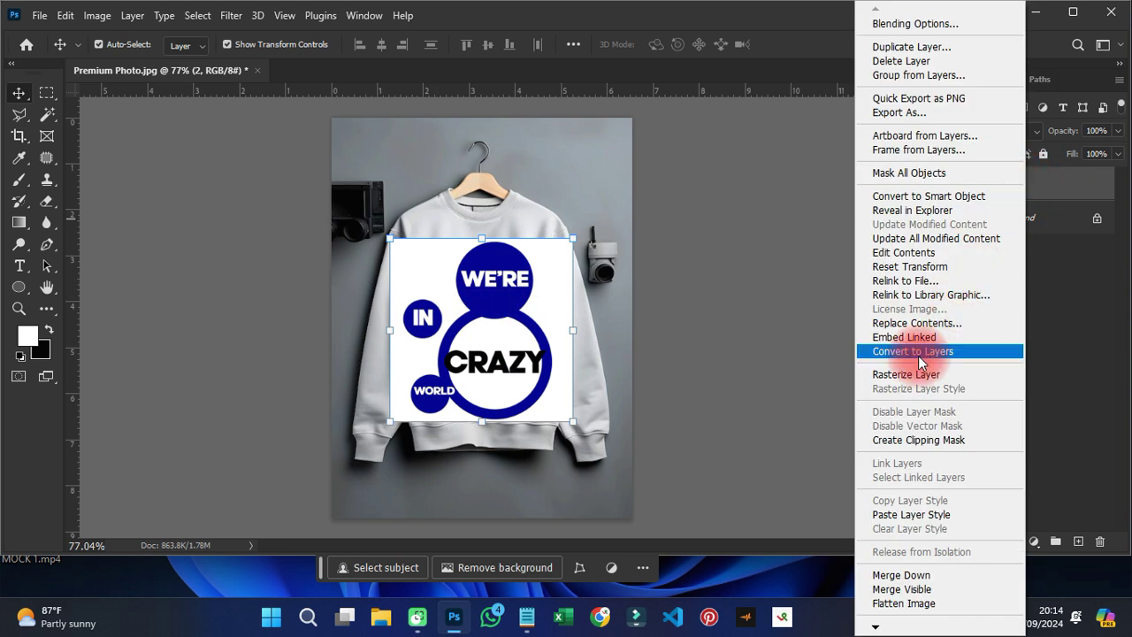
click(902, 380)
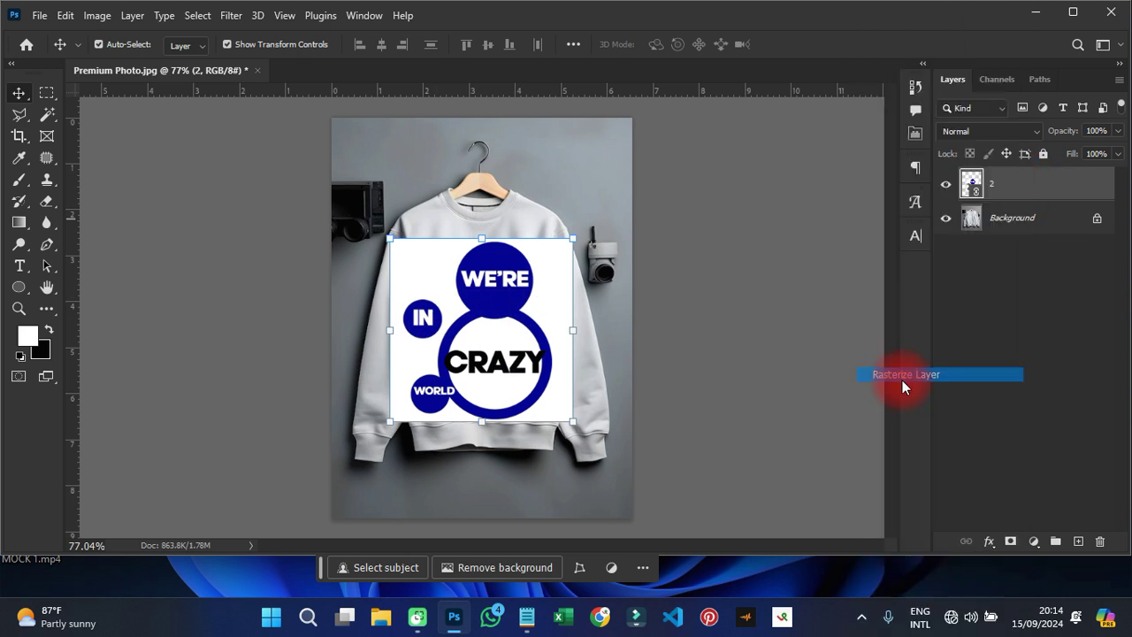
click(968, 131)
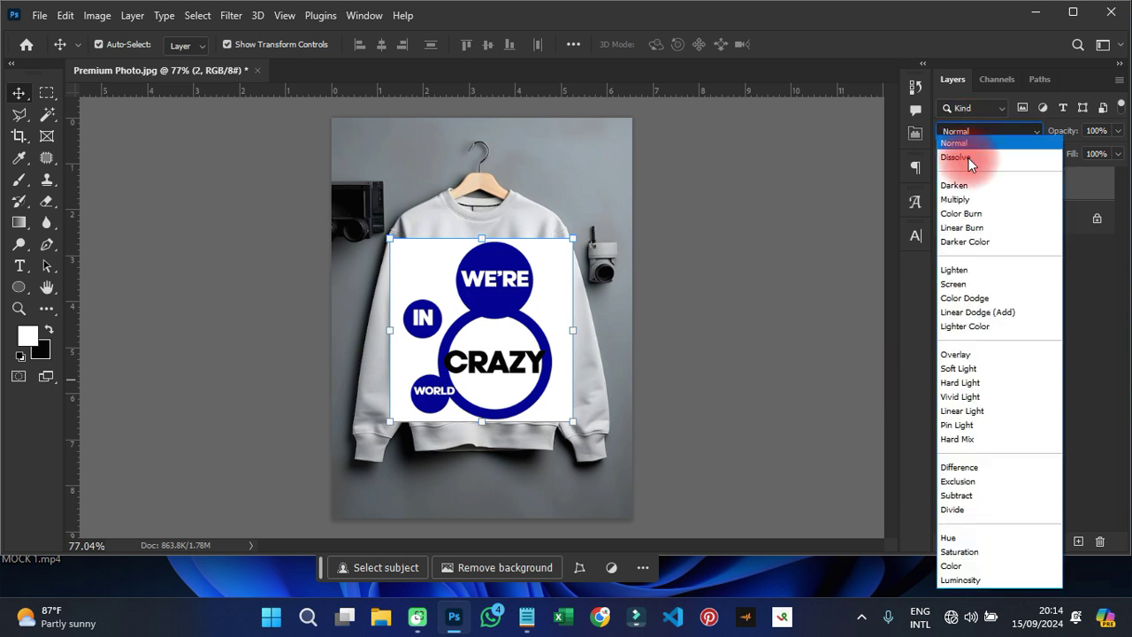
click(960, 200)
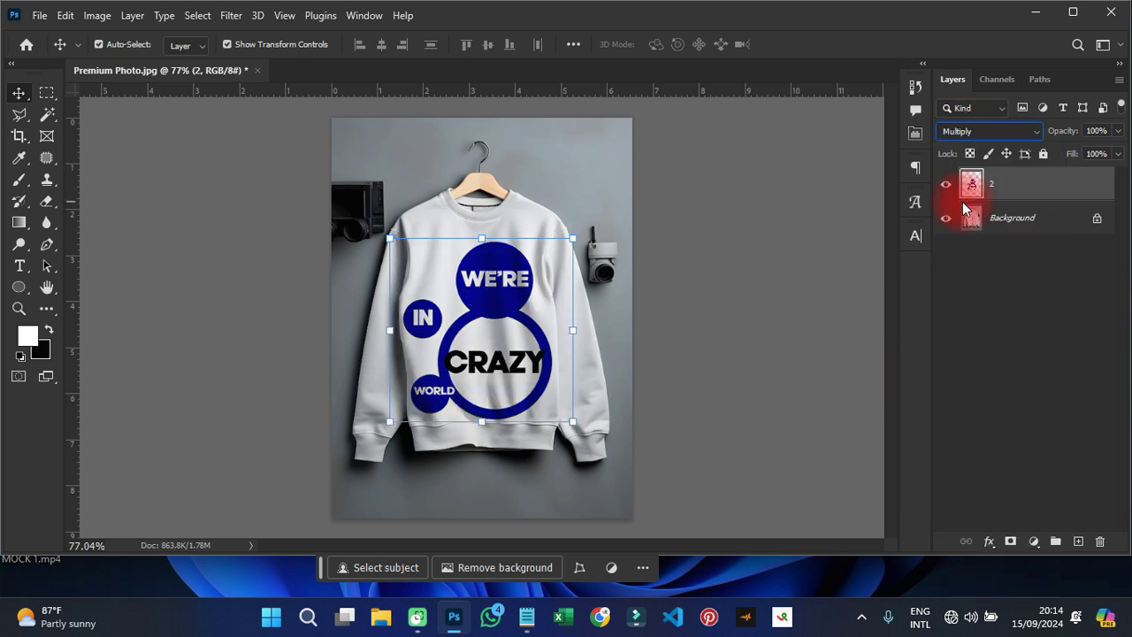
- Shift the design slightly right and down on the sweatshirt, leaving its layer selected
drag(474, 317, 517, 296)
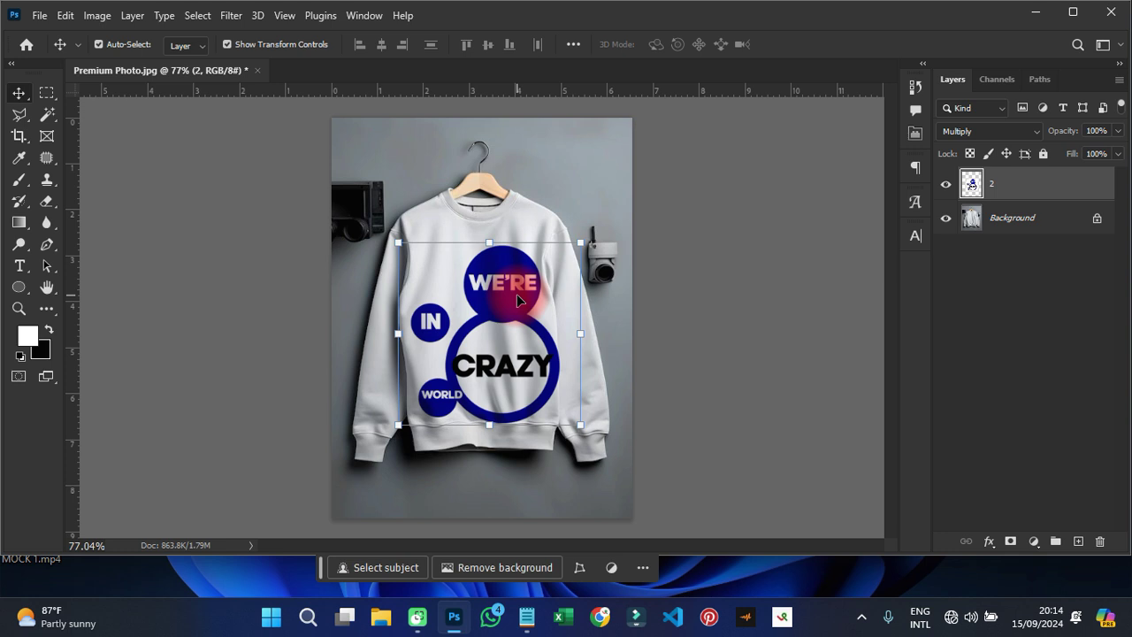
click(720, 316)
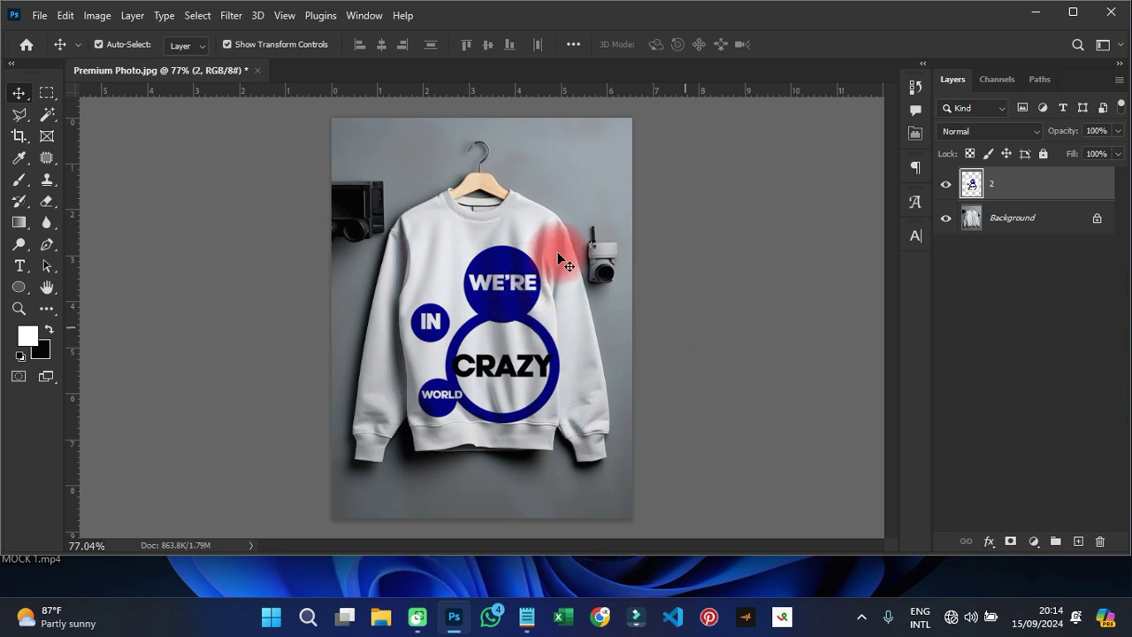
click(500, 303)
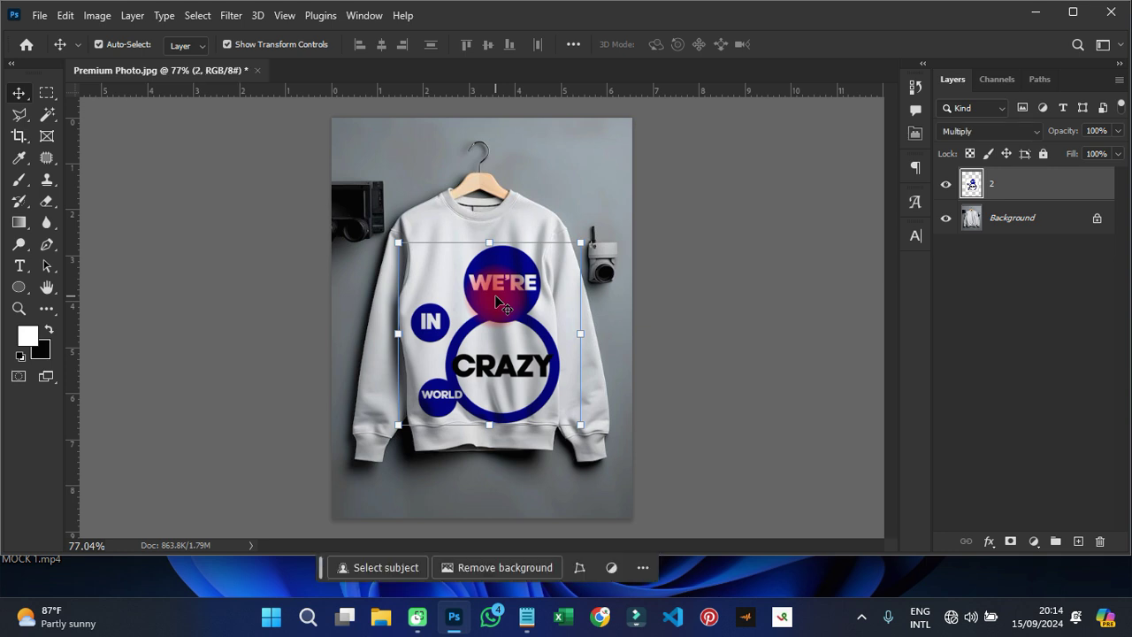
- Apply the Displace filter to the design at scale 10 both ways, using Stretch To Fit, Repeat Edge Pixels and the map Premium Photo CC.psd
click(235, 17)
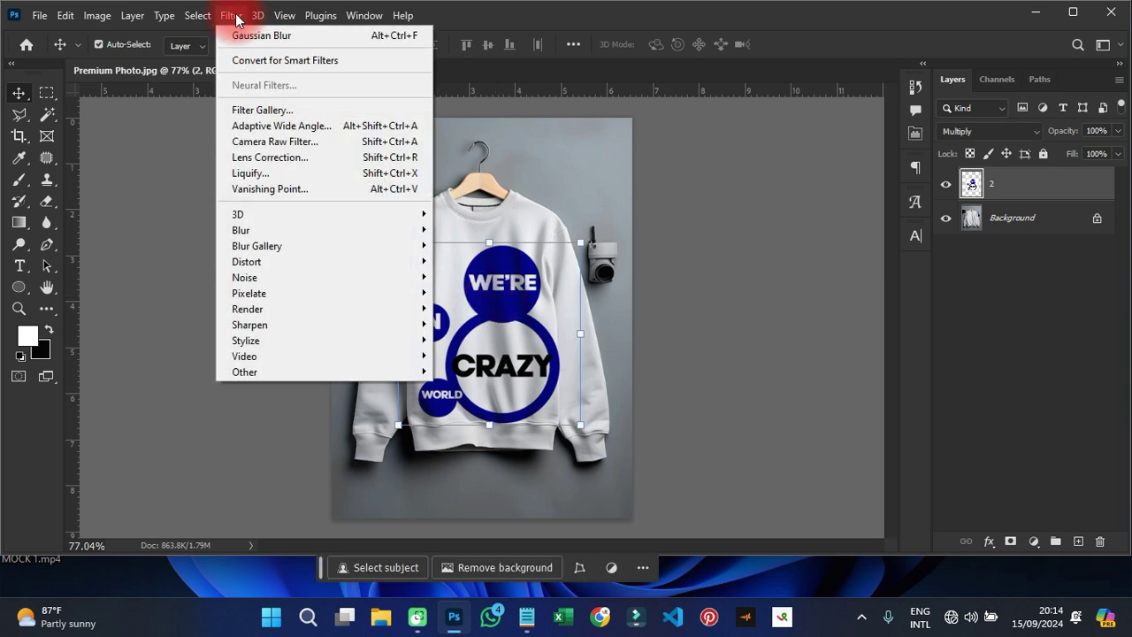
mouse_move(265, 261)
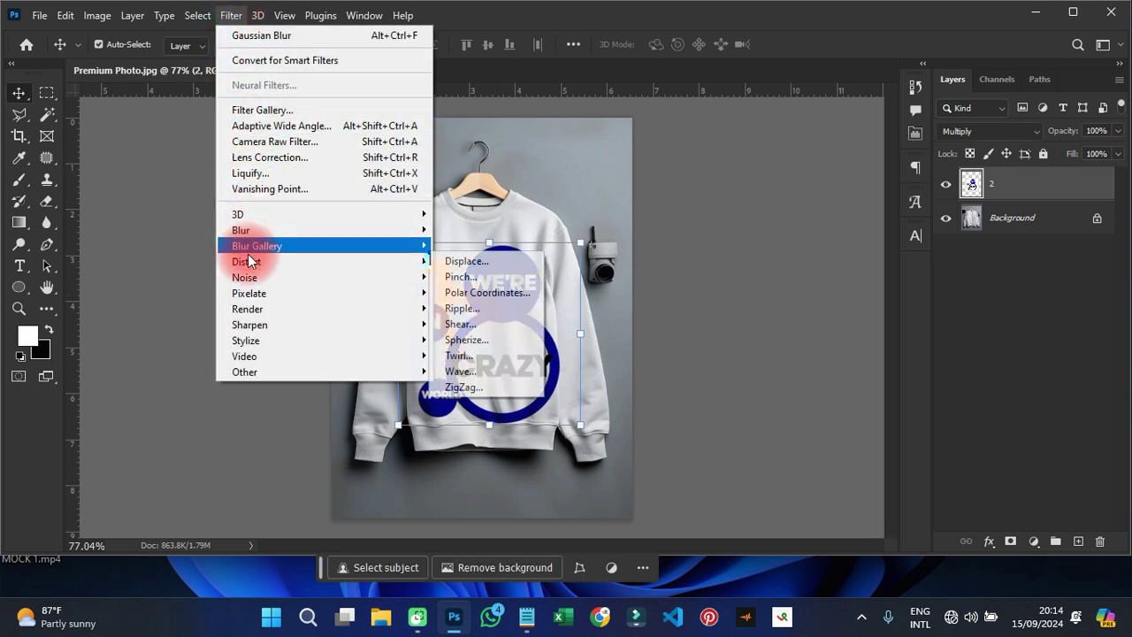
click(452, 261)
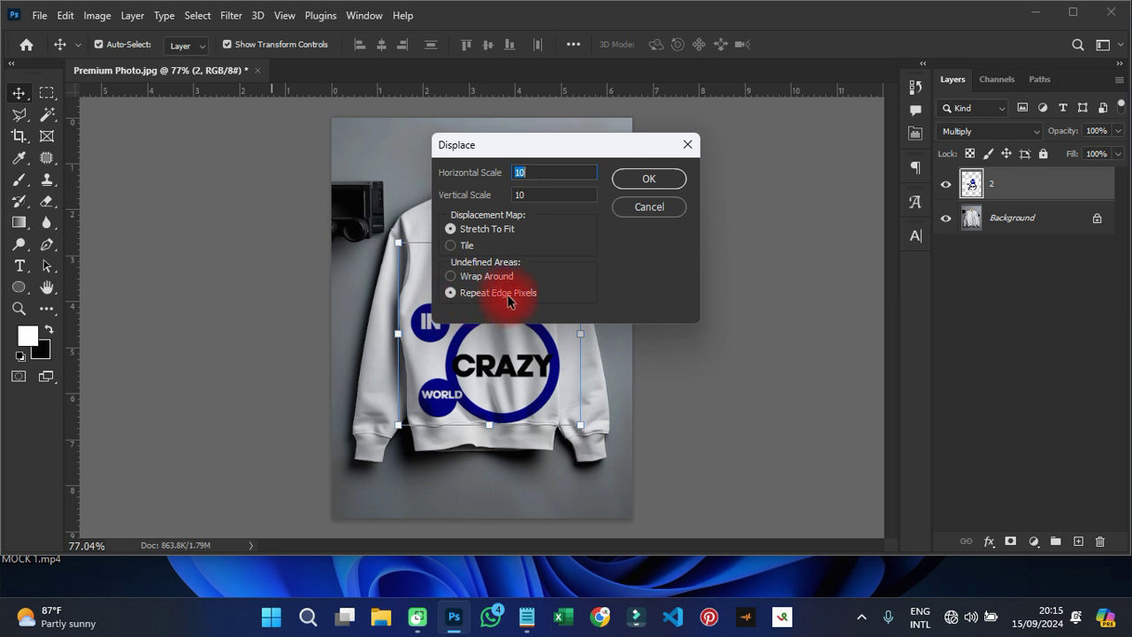
click(634, 180)
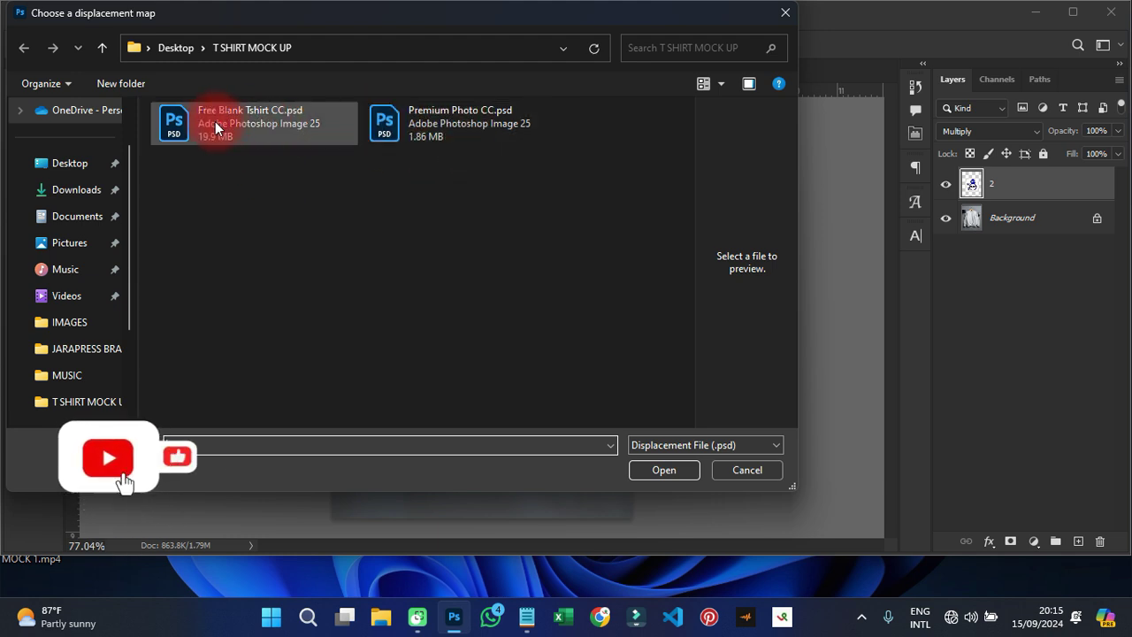
click(496, 128)
click(663, 471)
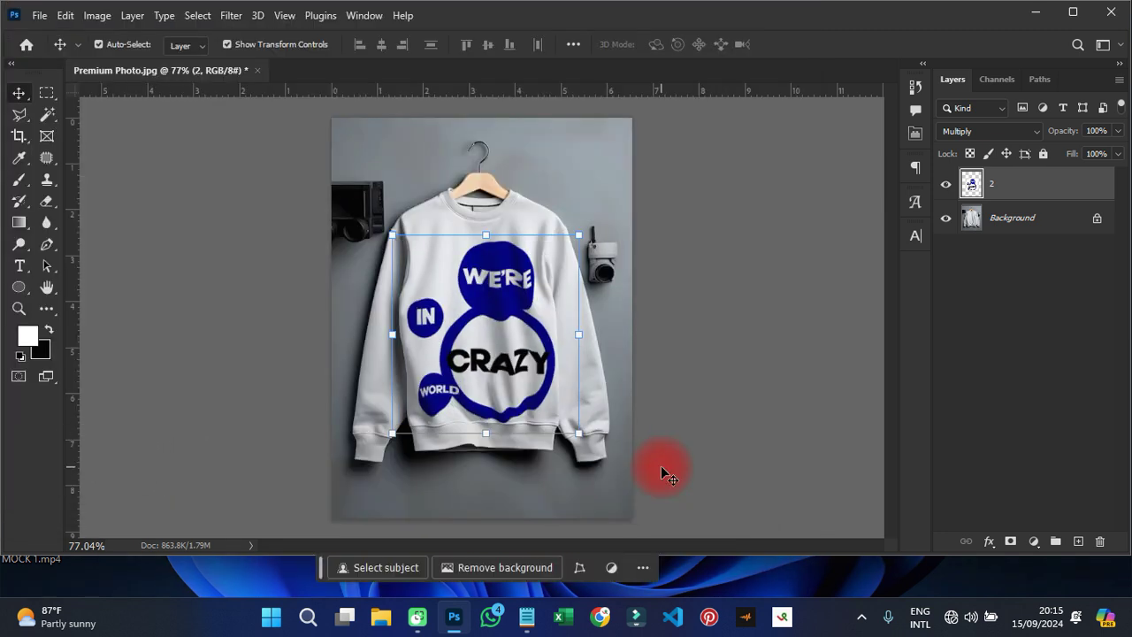
- In the design layer's blending options, split the Underlying Layer white slider of Blend If Gray to 208 / 255
drag(467, 379, 500, 395)
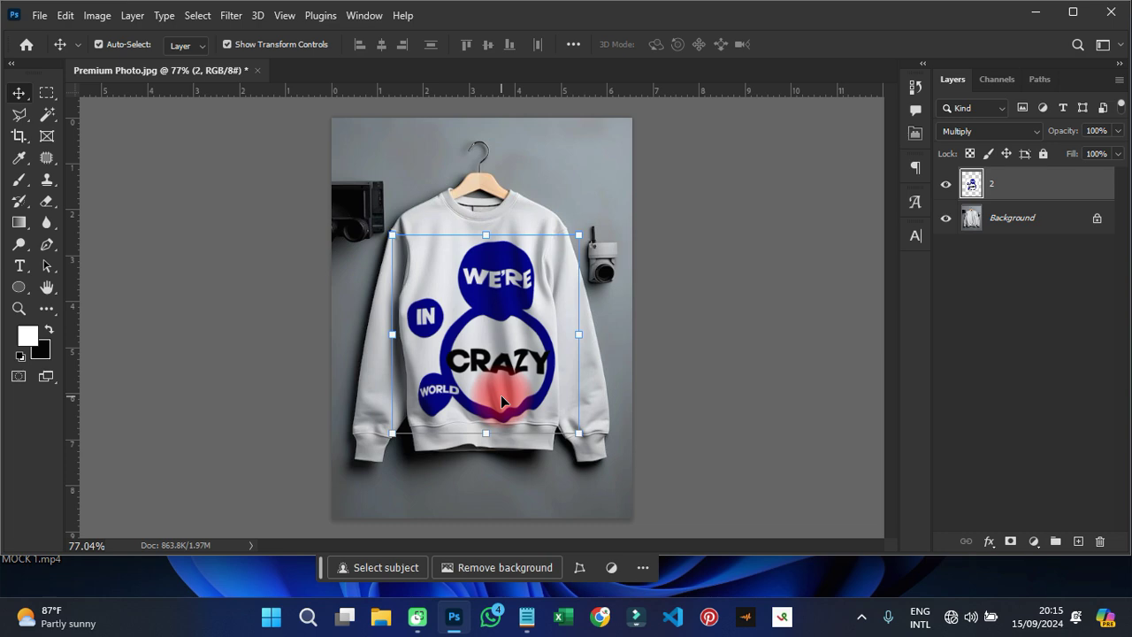
scroll(500, 395, up, 5)
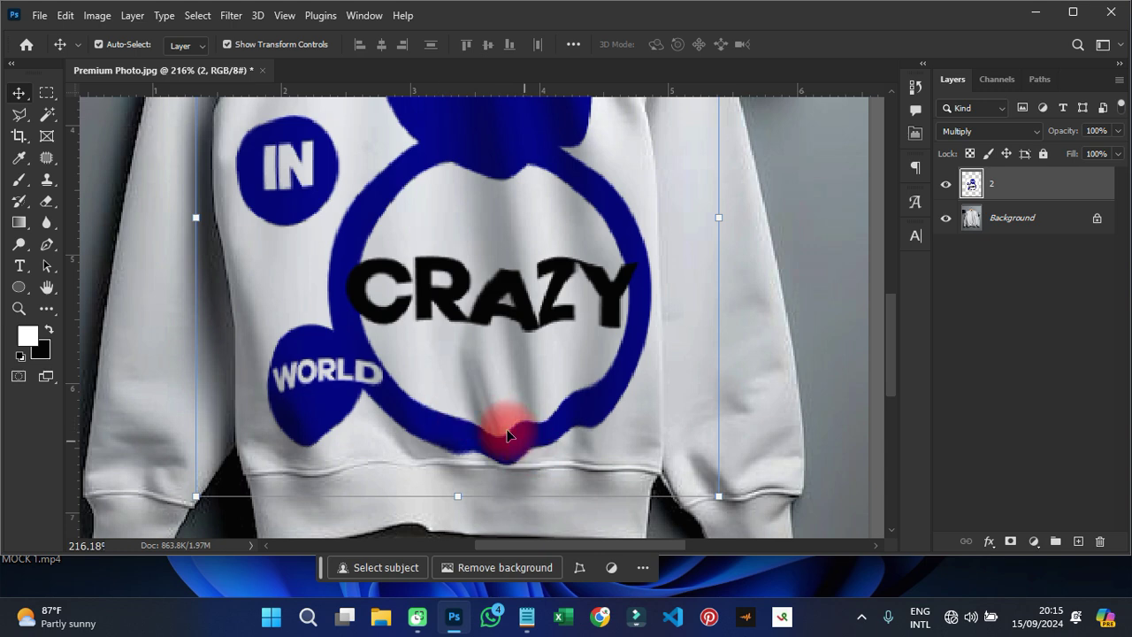
scroll(525, 435, down, 4)
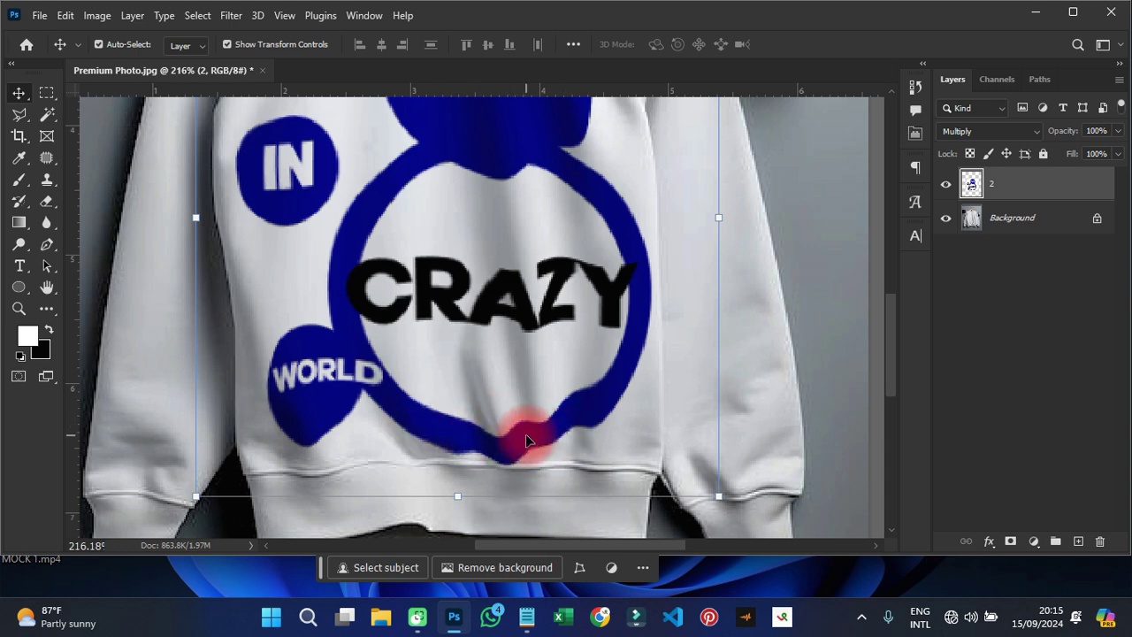
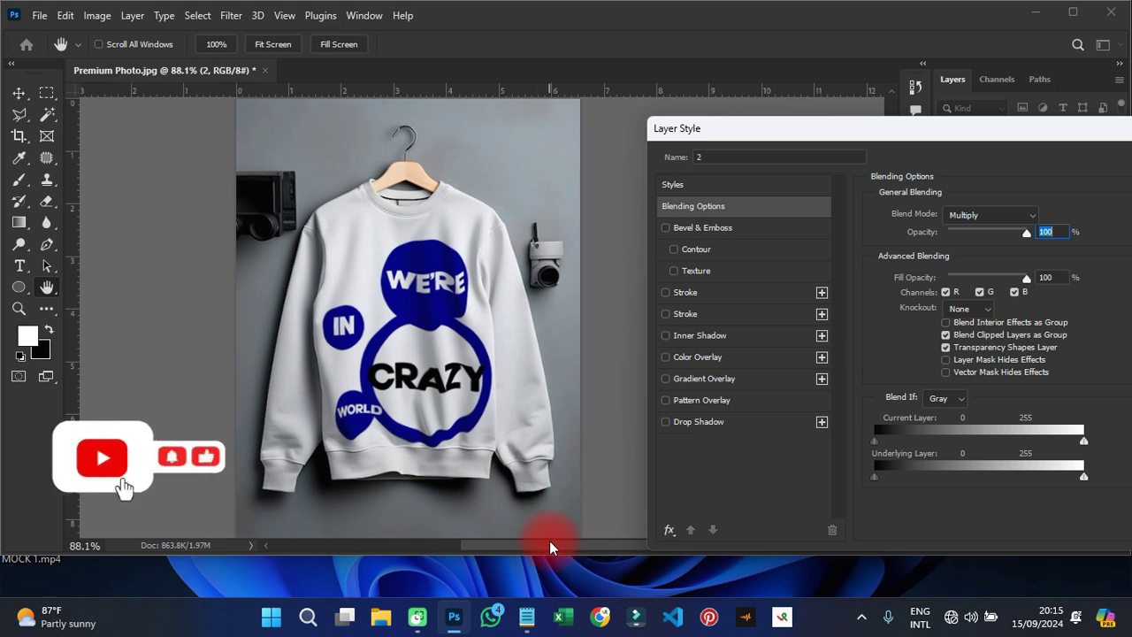
drag(809, 129, 746, 114)
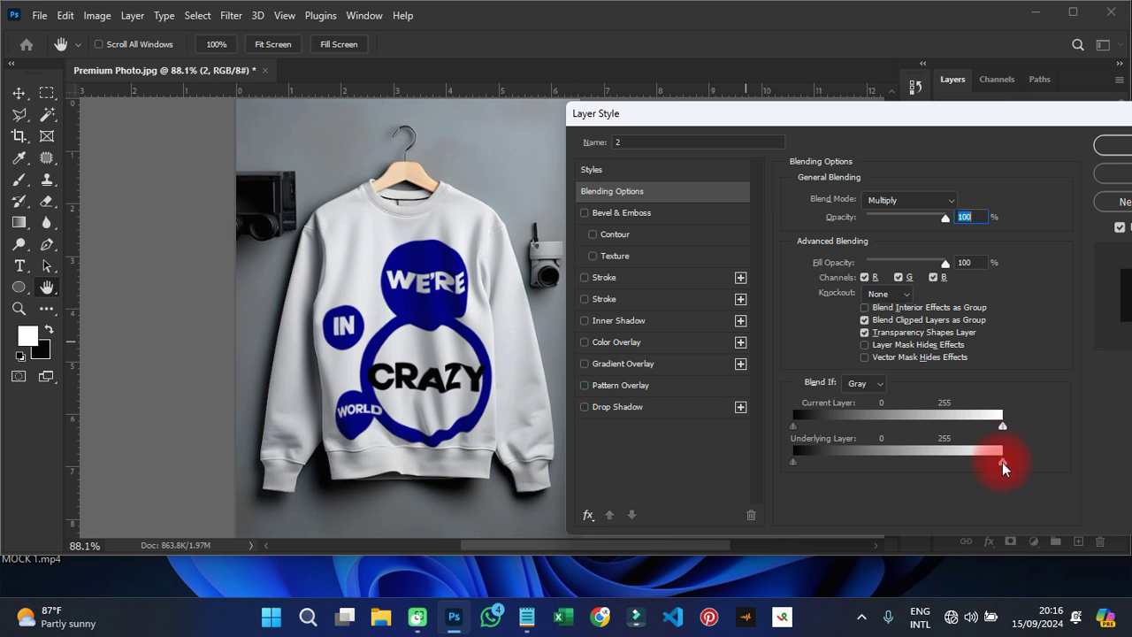
drag(1002, 462, 1000, 461)
drag(989, 468, 963, 472)
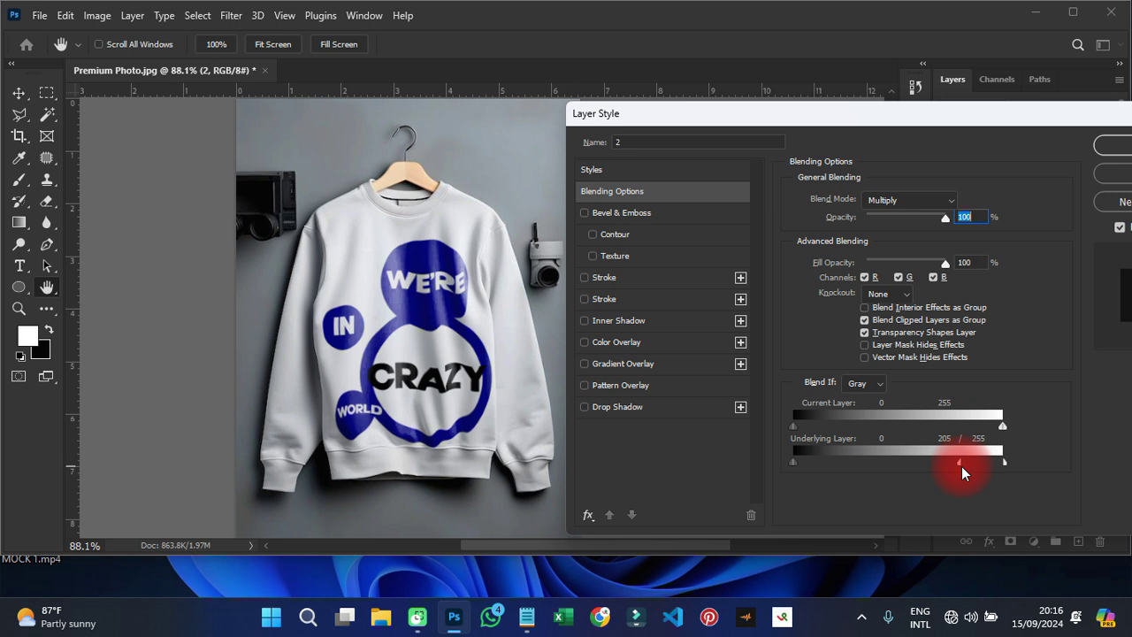
mouse_move(962, 472)
mouse_down()
mouse_move(993, 475)
mouse_move(955, 470)
mouse_up()
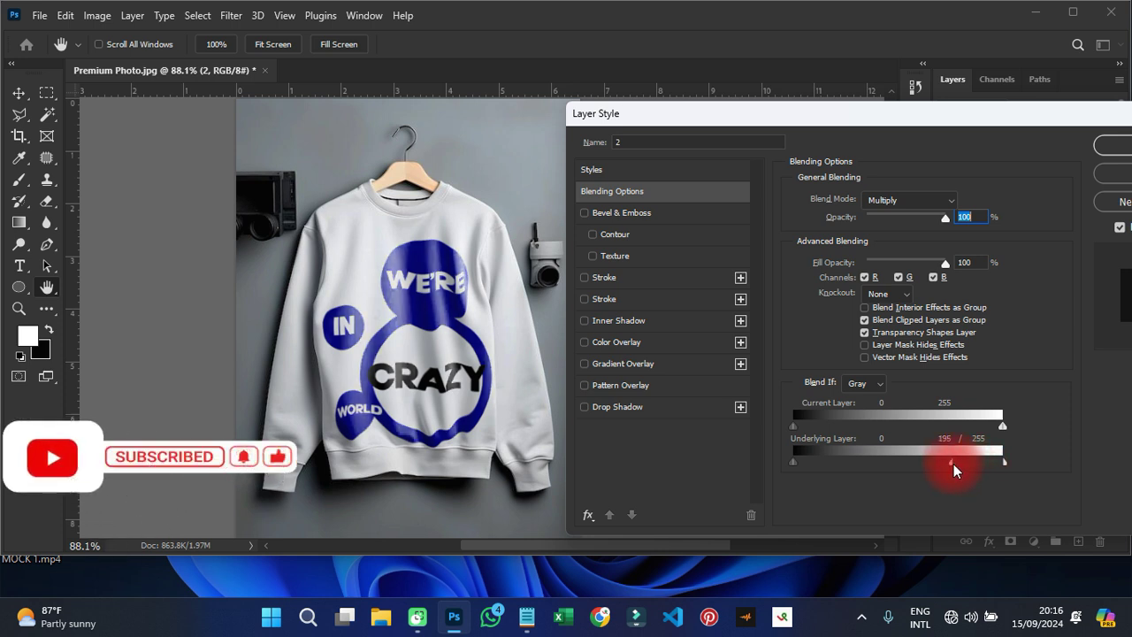
drag(953, 470, 966, 472)
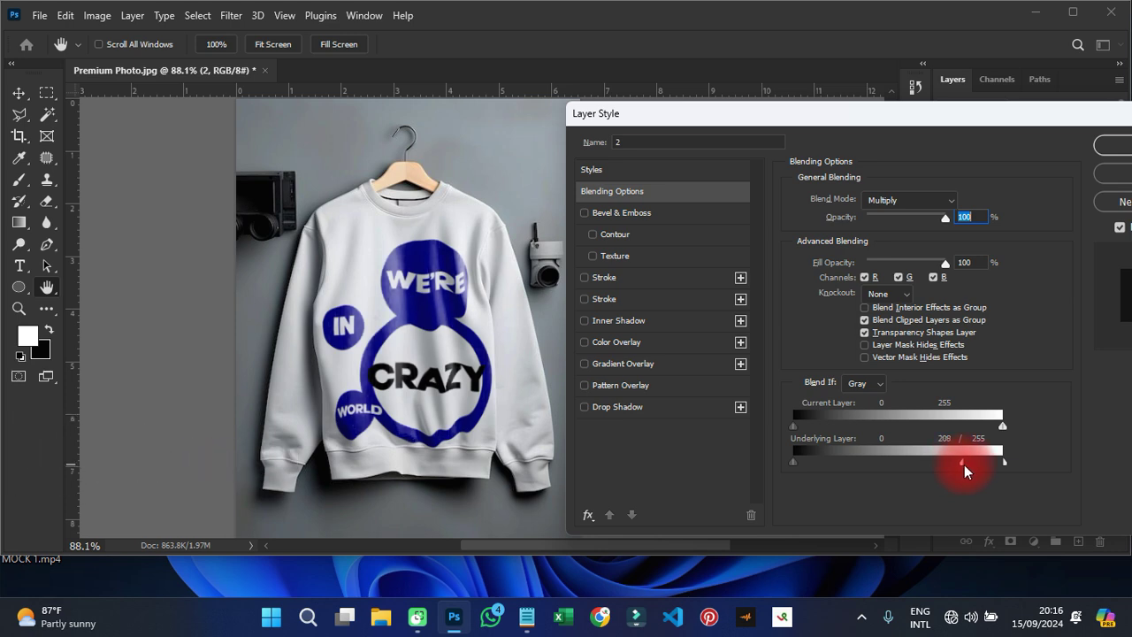
drag(965, 471, 965, 471)
click(1107, 145)
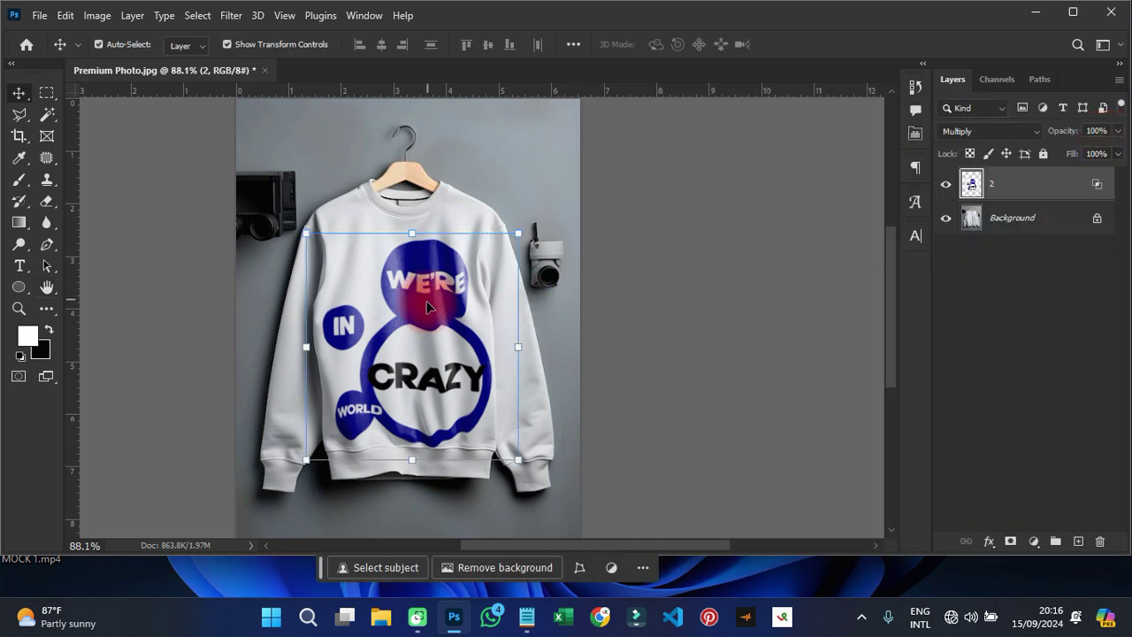
- Try shifting the design slightly down and to the left on the sweatshirt, and undo the move
mouse_move(427, 310)
mouse_down()
mouse_move(441, 286)
mouse_move(464, 293)
mouse_move(396, 305)
mouse_move(458, 270)
mouse_move(474, 302)
mouse_move(423, 335)
mouse_move(380, 340)
mouse_move(341, 325)
mouse_move(417, 287)
mouse_move(423, 320)
mouse_up()
key(ctrl+z)
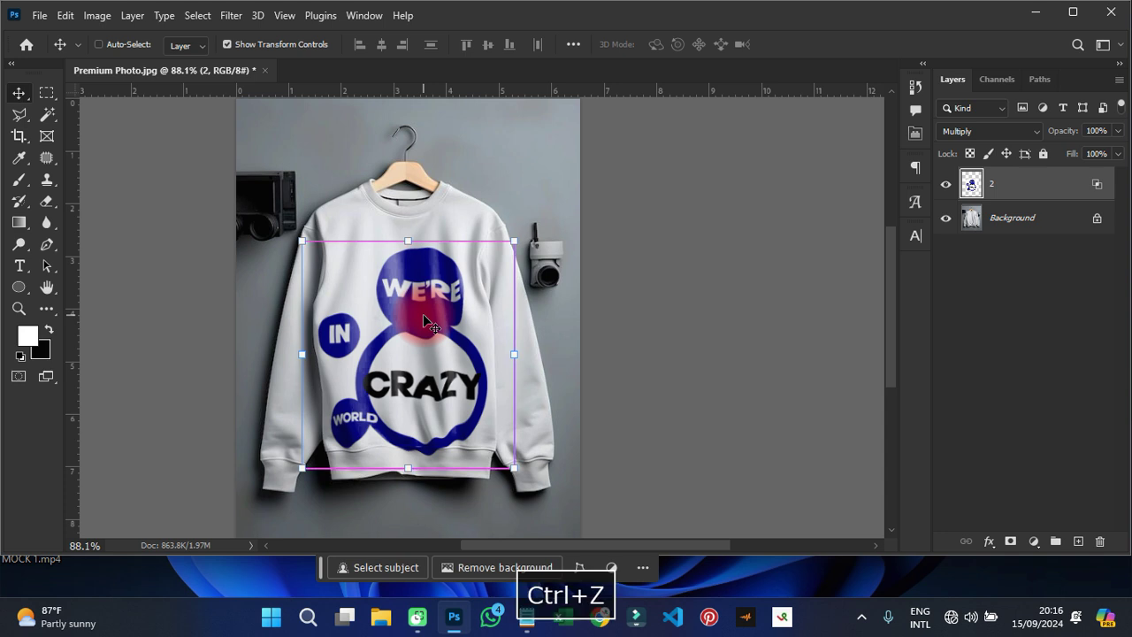